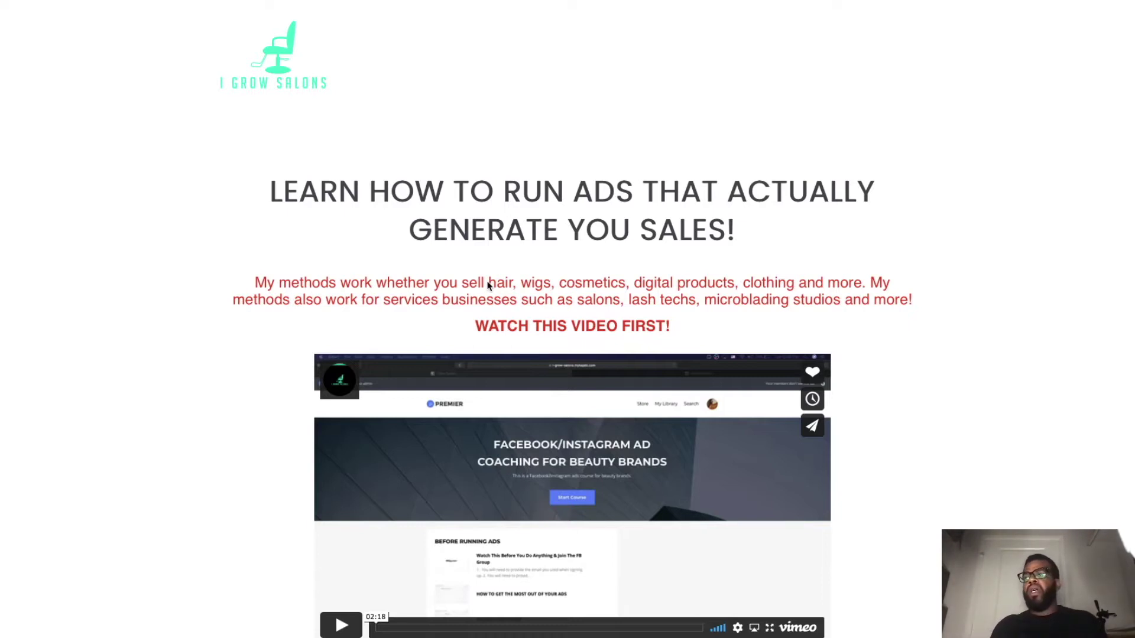
Scroll down the I Grow Salons landing page before moving to the Ads Manager campaign list.
{"action": "scroll", "coordinate": [488, 285], "scroll_direction": "down", "scroll_amount": 12}
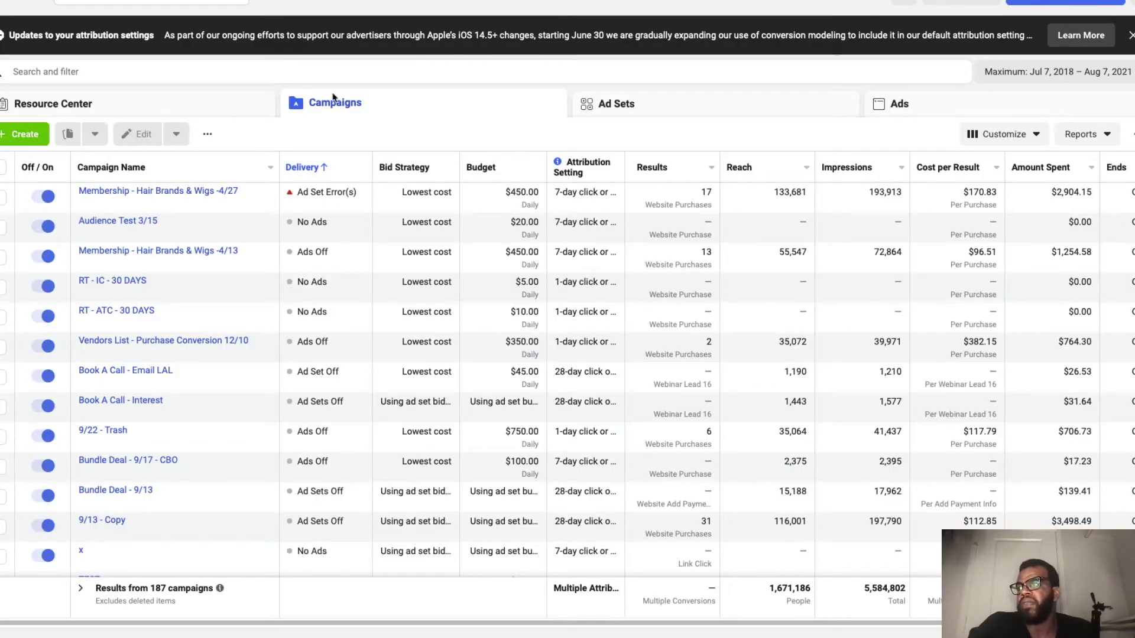
Create a new campaign draft with the Messages objective, leaving the default name 'New Campaign'.
{"action": "left_click", "coordinate": [23, 134]}
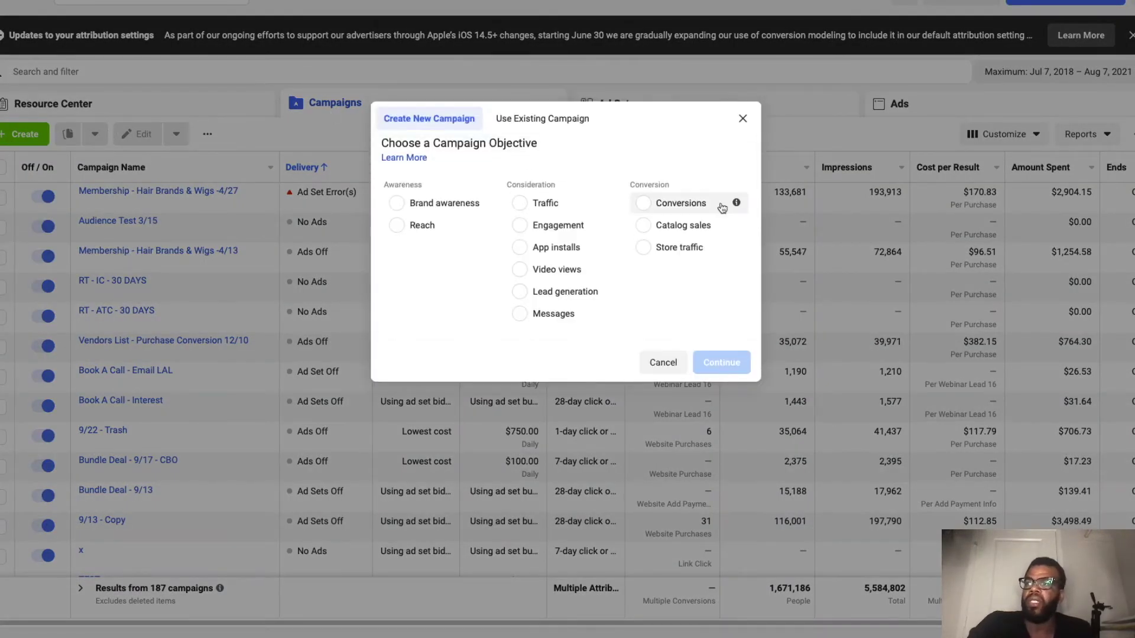
{"action": "left_click", "coordinate": [521, 314]}
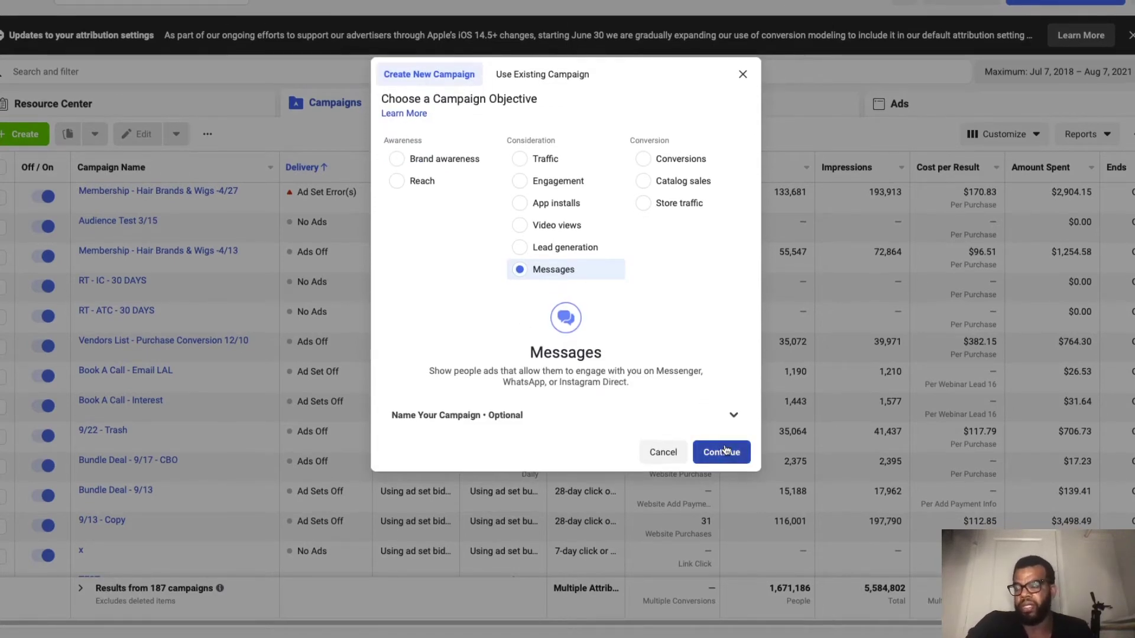
{"action": "left_click", "coordinate": [725, 451]}
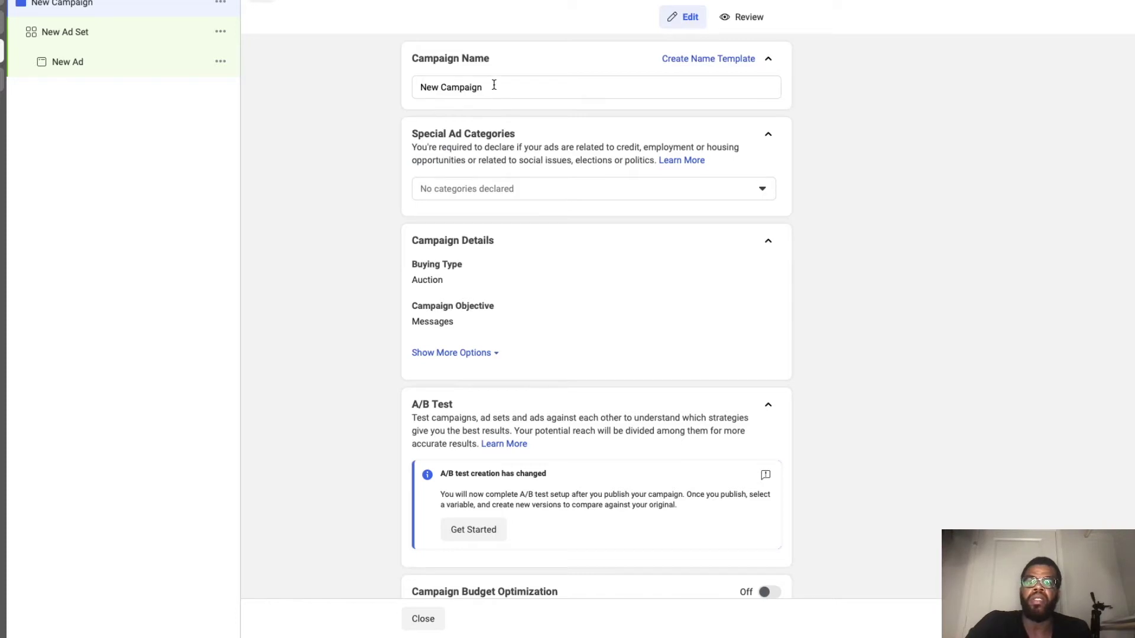
Rename the campaign to 'FB Message Test 8/7'.
{"action": "left_click_drag", "start_coordinate": [494, 87], "coordinate": [399, 69]}
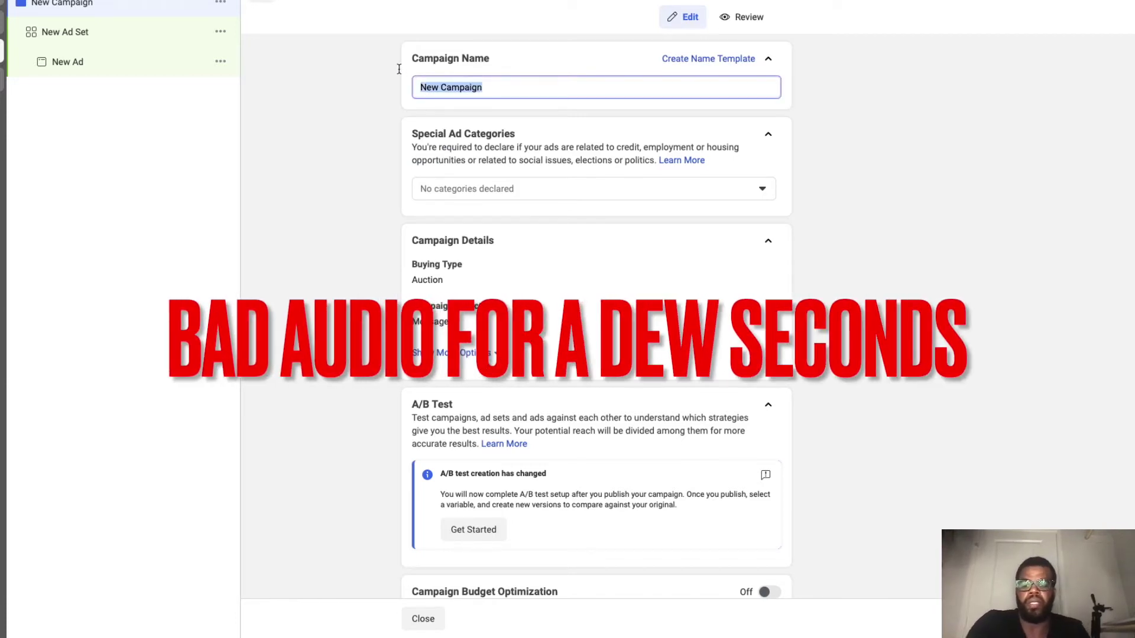
{"action": "type", "text": "Me"}
{"action": "key", "text": "BackSpace"}
{"action": "key", "text": "BackSpace"}
{"action": "type", "text": "FB"}
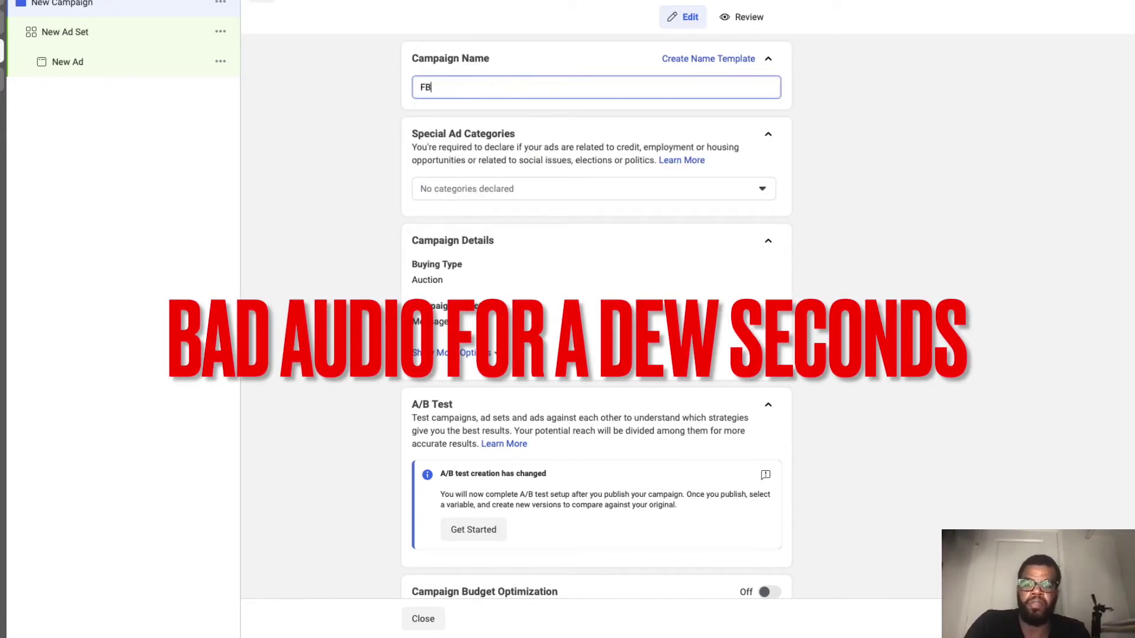
{"action": "type", "text": " Message"}
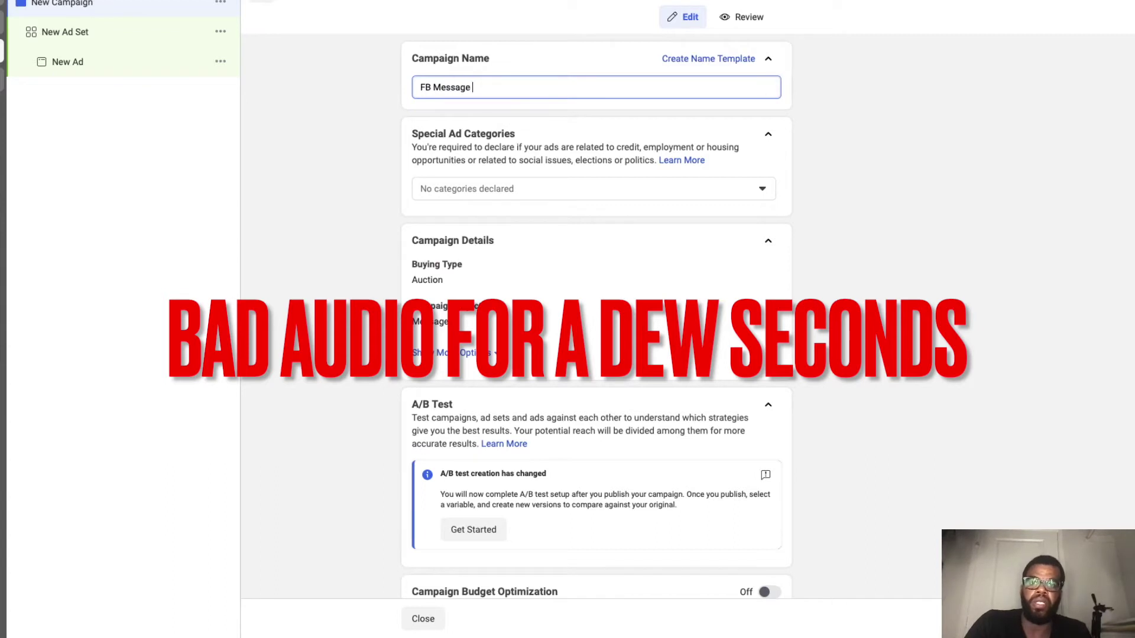
{"action": "type", "text": " Test "}
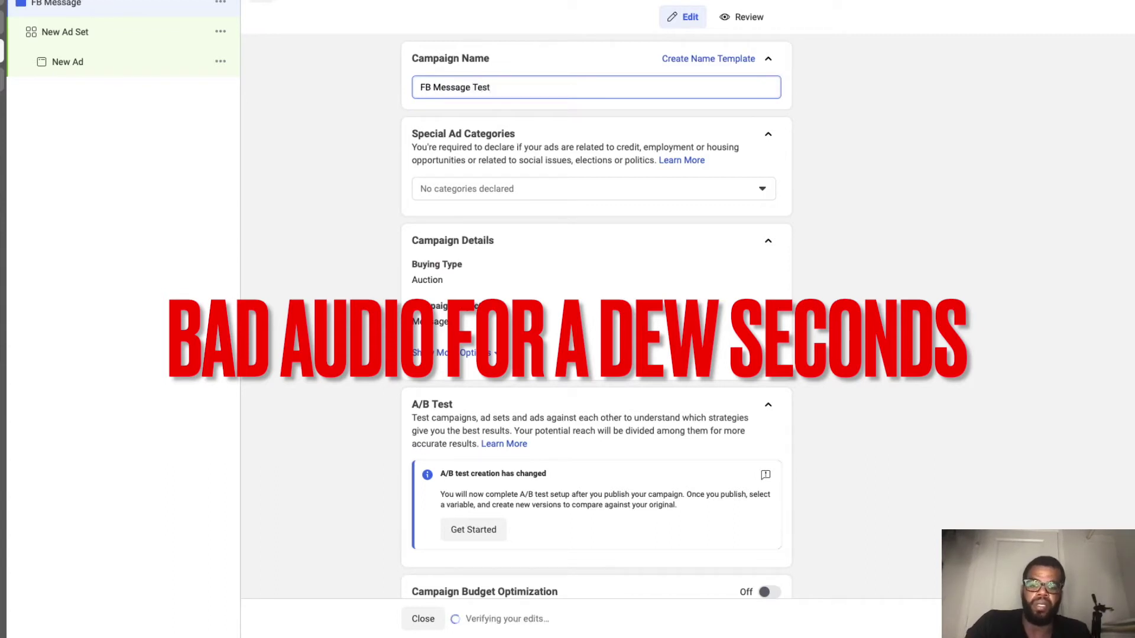
{"action": "type", "text": "8"}
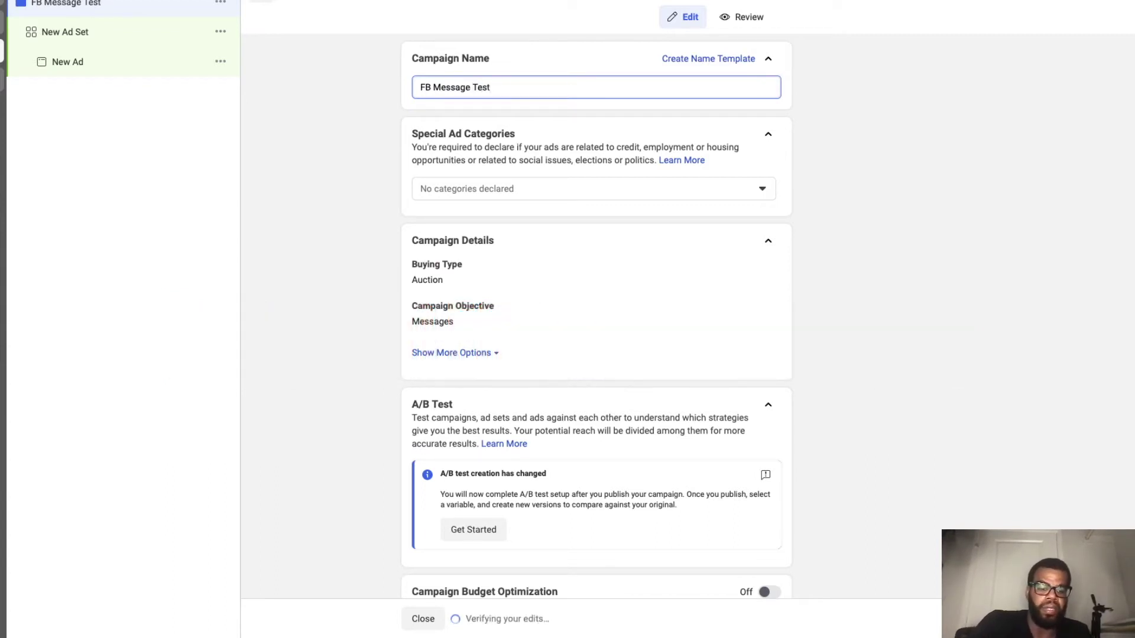
{"action": "type", "text": "/7"}
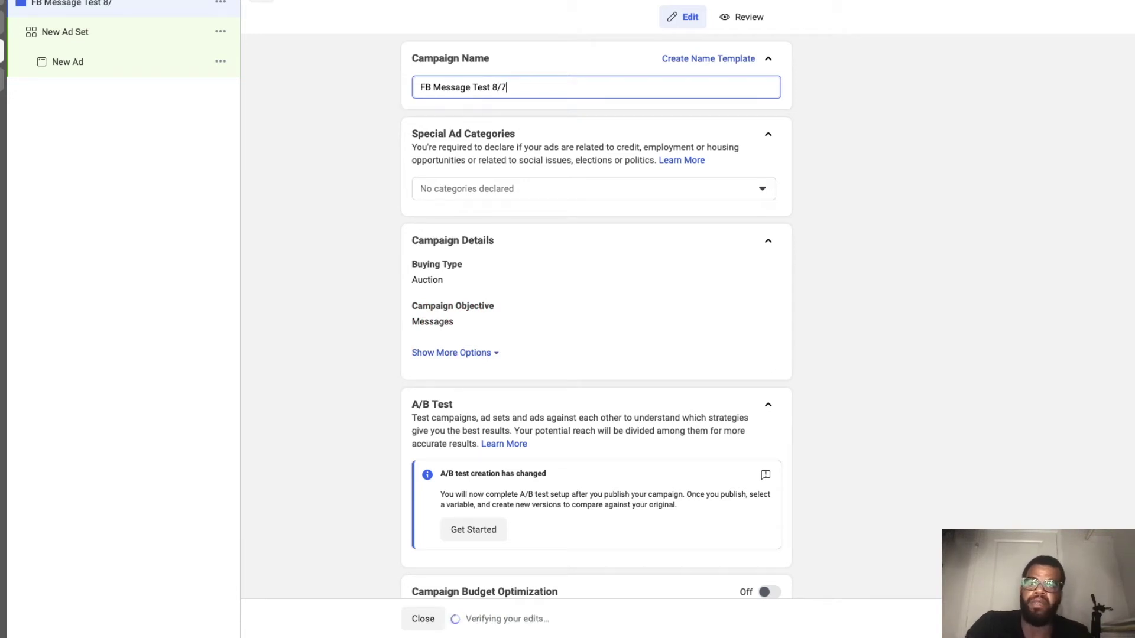
Turn on Campaign Budget Optimization with its $20.00 daily budget.
{"action": "scroll", "coordinate": [573, 319], "scroll_direction": "down", "scroll_amount": 2}
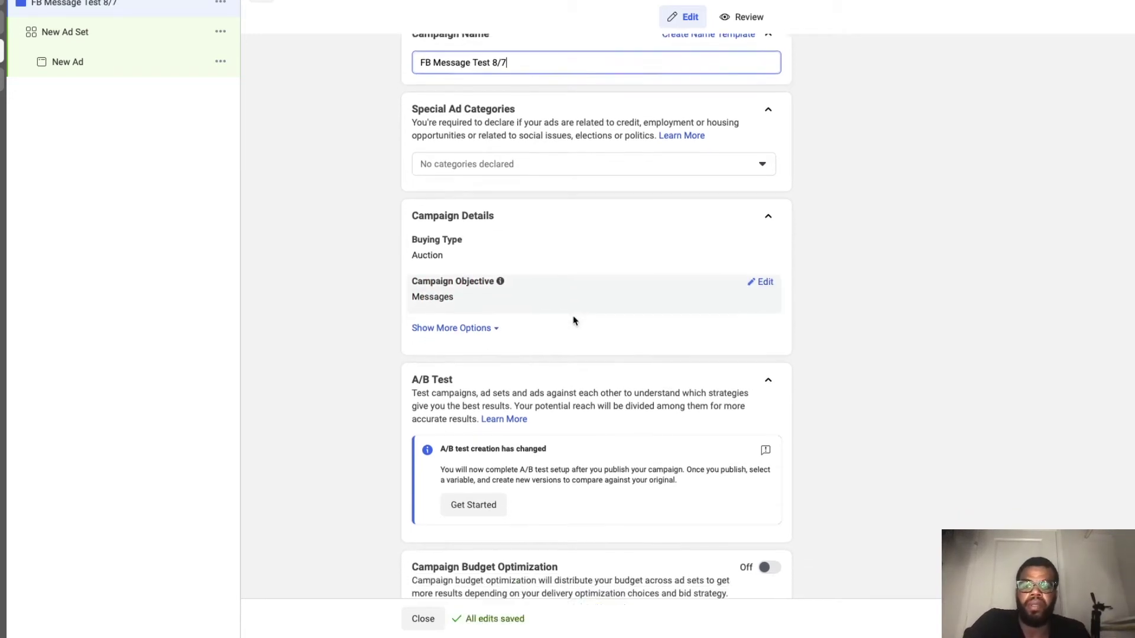
{"action": "scroll", "coordinate": [573, 319], "scroll_direction": "down", "scroll_amount": 1}
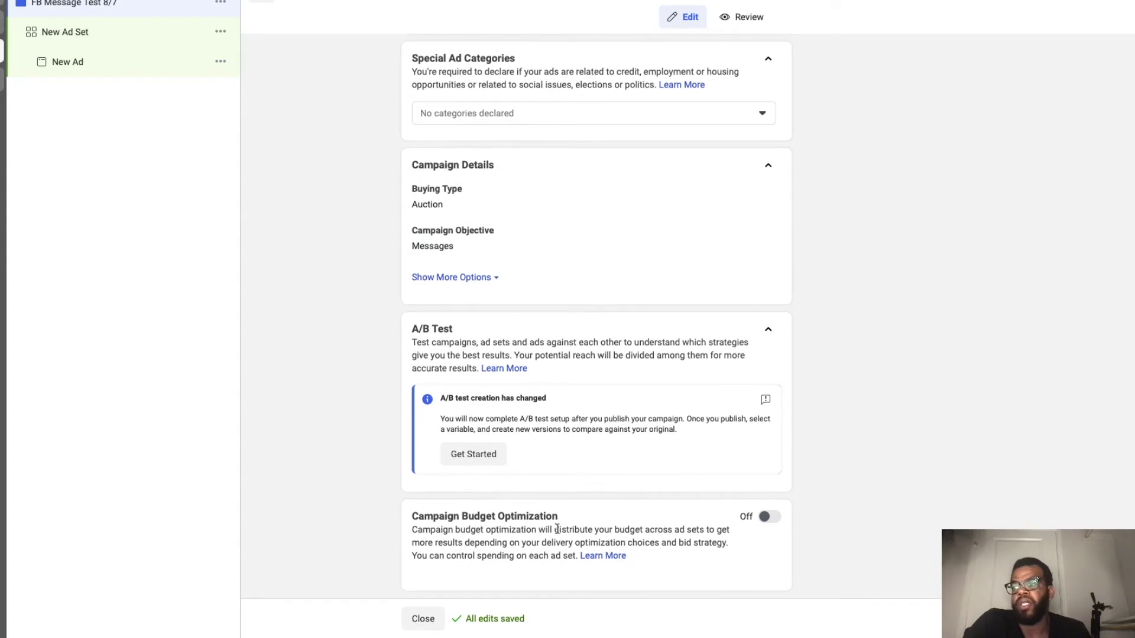
{"action": "left_click_drag", "start_coordinate": [559, 513], "coordinate": [415, 518]}
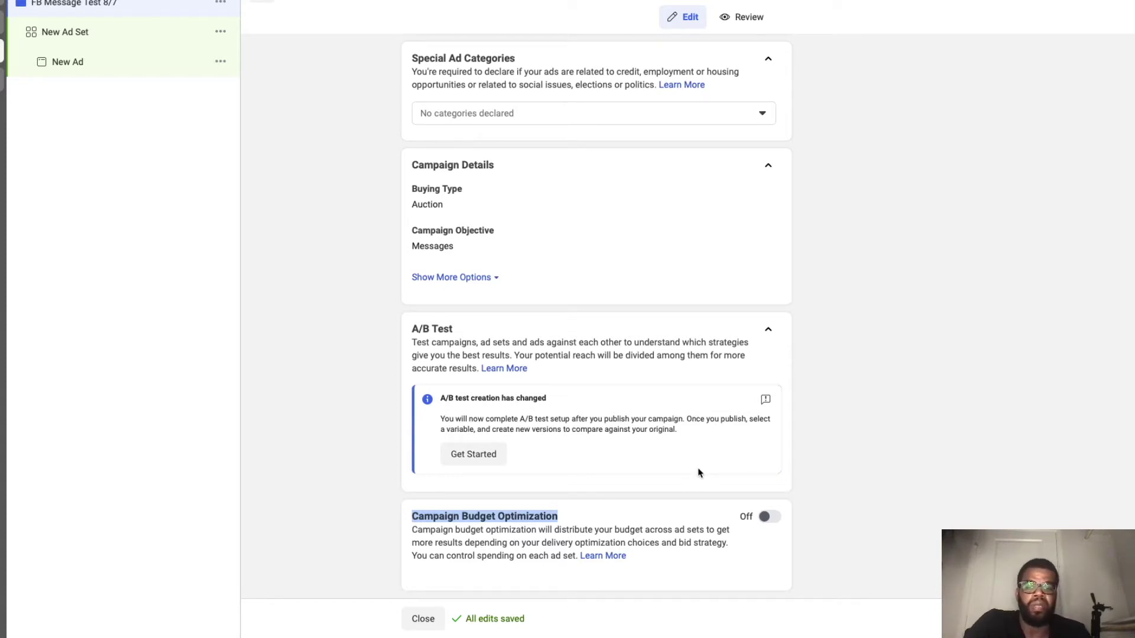
{"action": "left_click", "coordinate": [764, 518]}
{"action": "scroll", "coordinate": [767, 522], "scroll_direction": "down", "scroll_amount": 2}
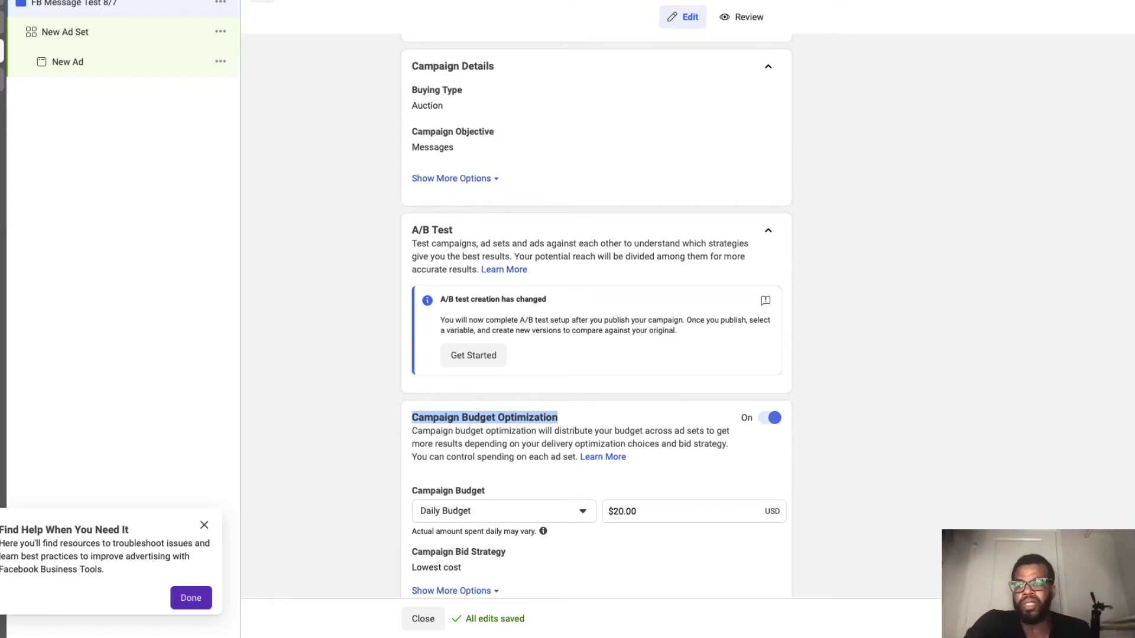
Scroll down the campaign form toward the new ad set settings.
{"action": "scroll", "coordinate": [597, 317], "scroll_direction": "down", "scroll_amount": 1}
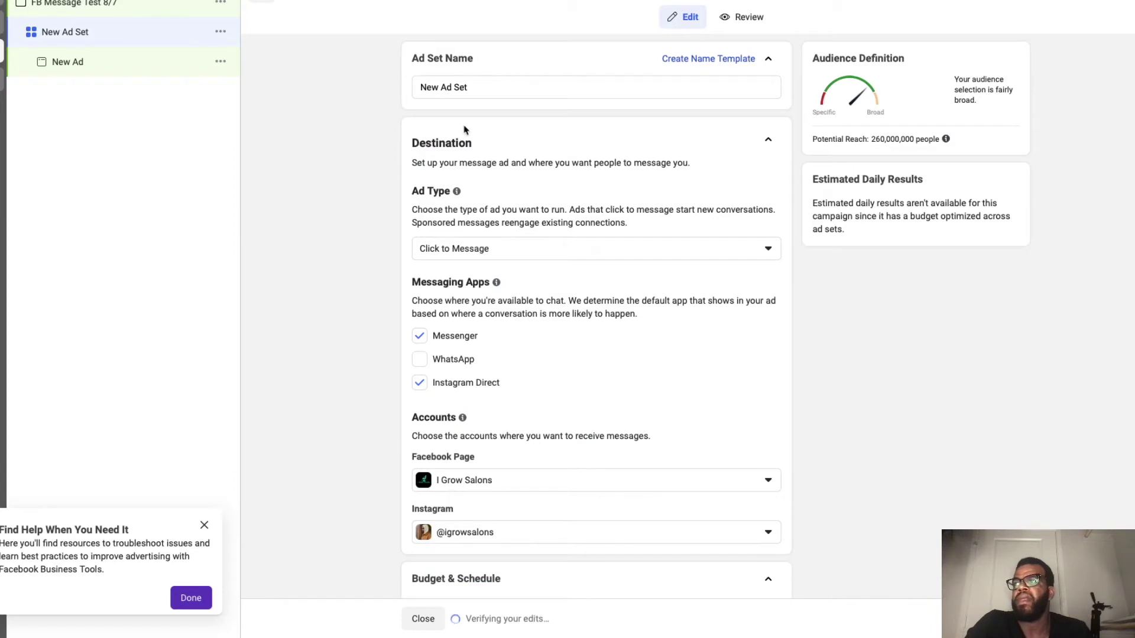
Name the ad set 'Dallas 15 Mile Radius All Women' and uncheck Instagram Direct, keeping only Messenger.
{"action": "triple_click", "coordinate": [471, 87]}
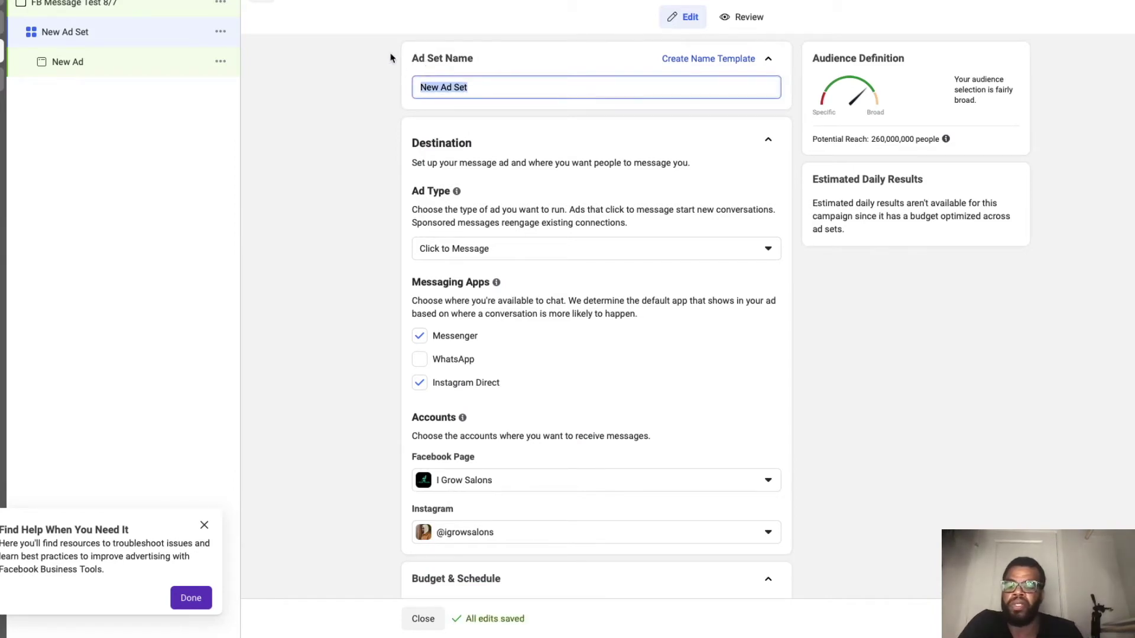
{"action": "type", "text": "Dallad"}
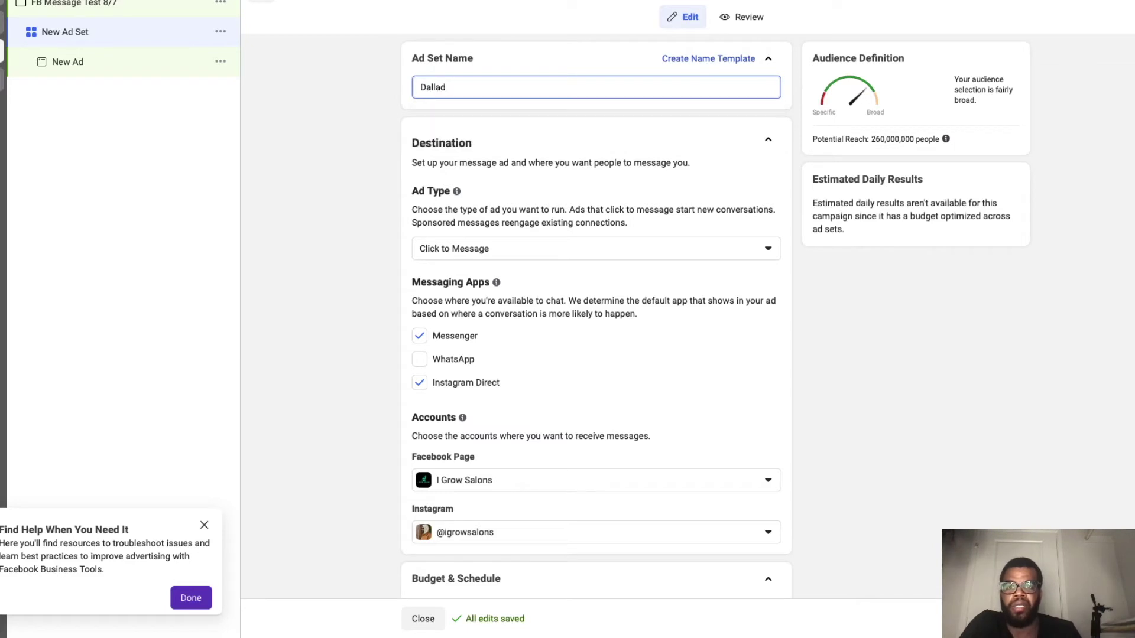
{"action": "key", "text": "BackSpace"}
{"action": "type", "text": "s"}
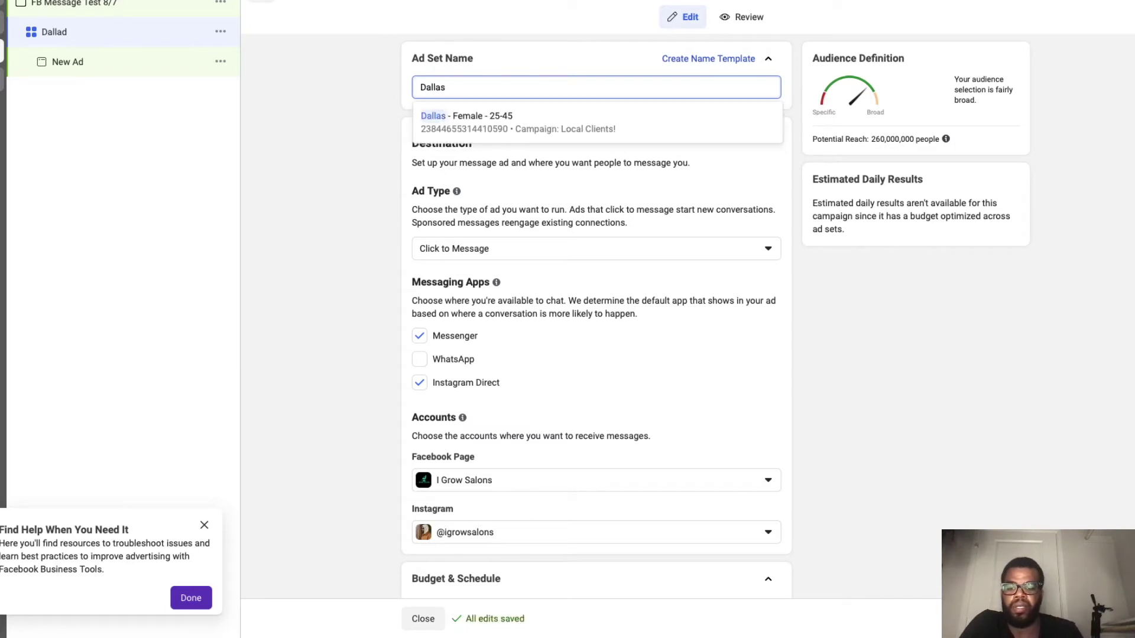
{"action": "type", "text": " 15"}
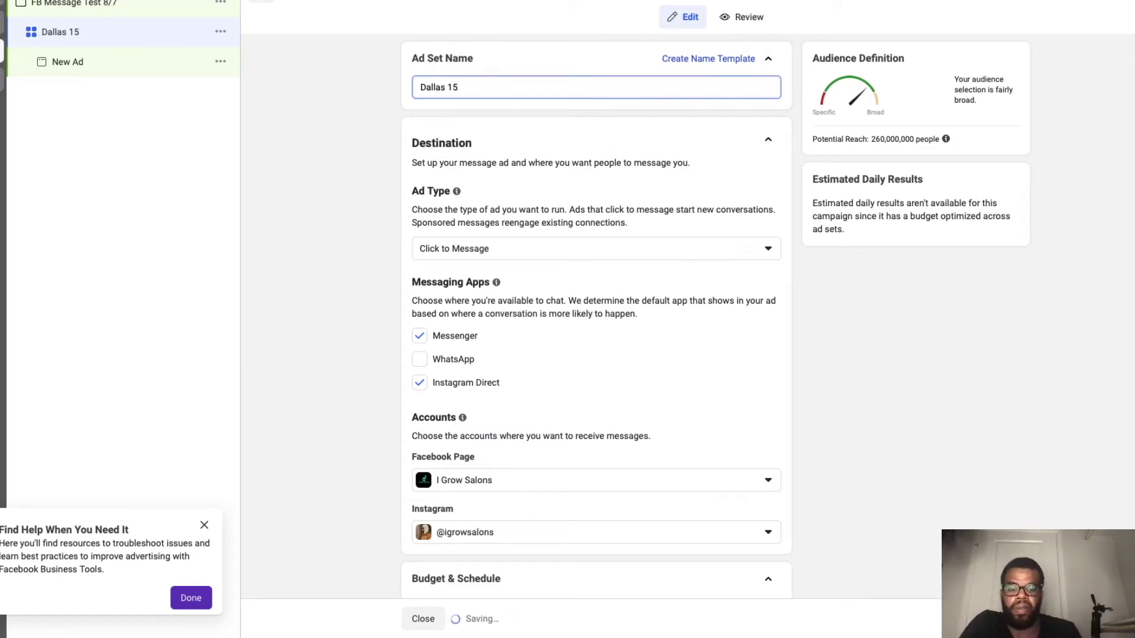
{"action": "type", "text": " Mile "}
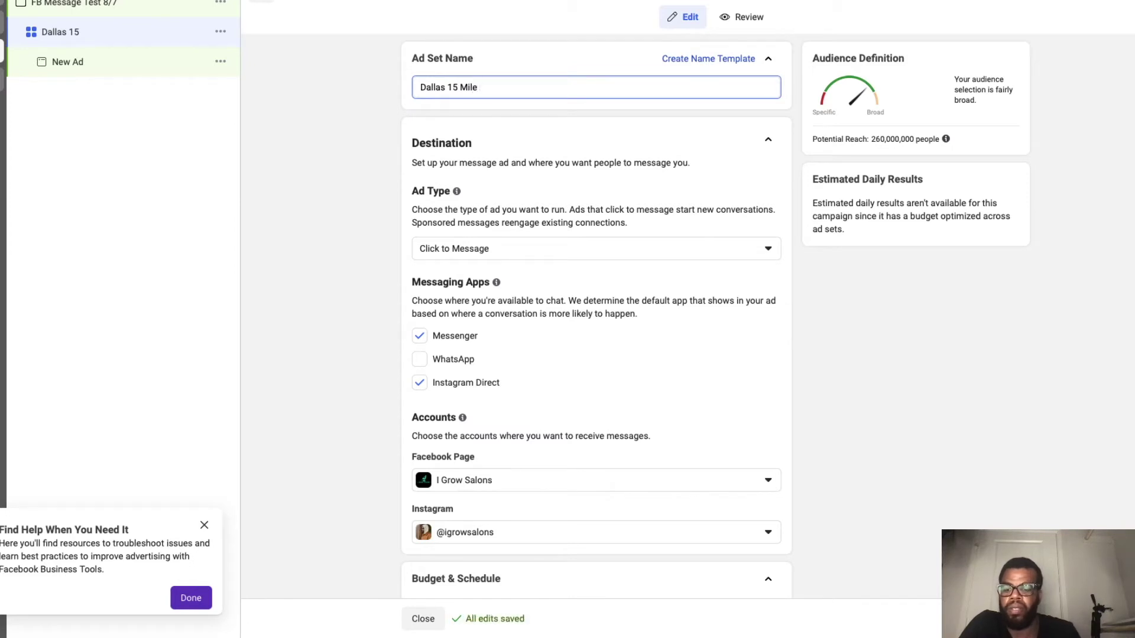
{"action": "type", "text": "Radius"}
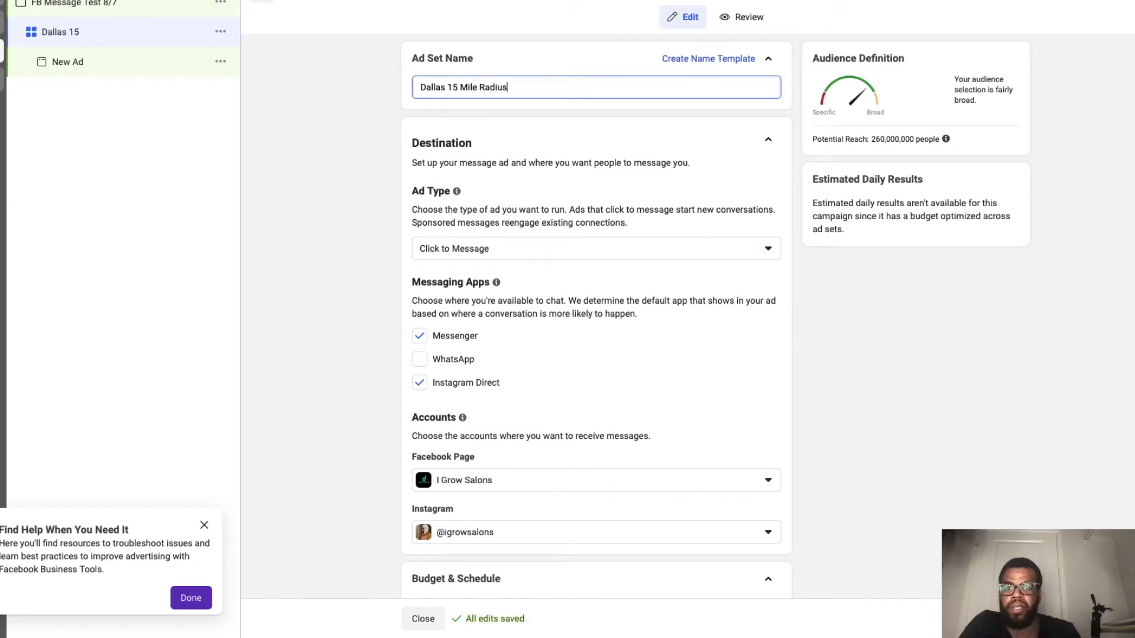
{"action": "type", "text": " All "}
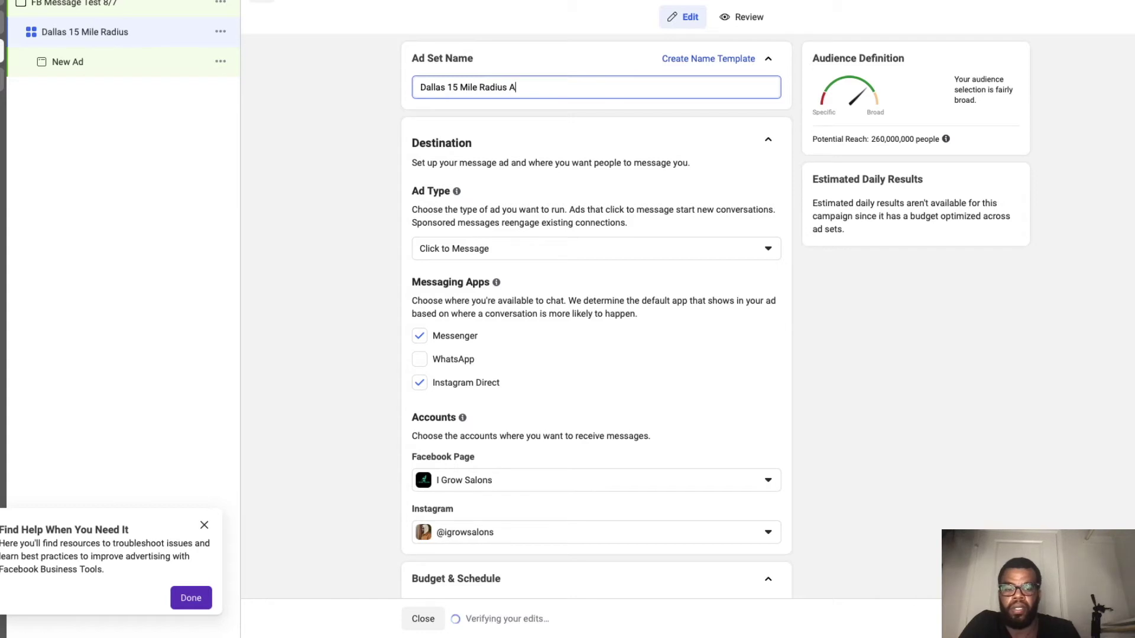
{"action": "type", "text": "Women"}
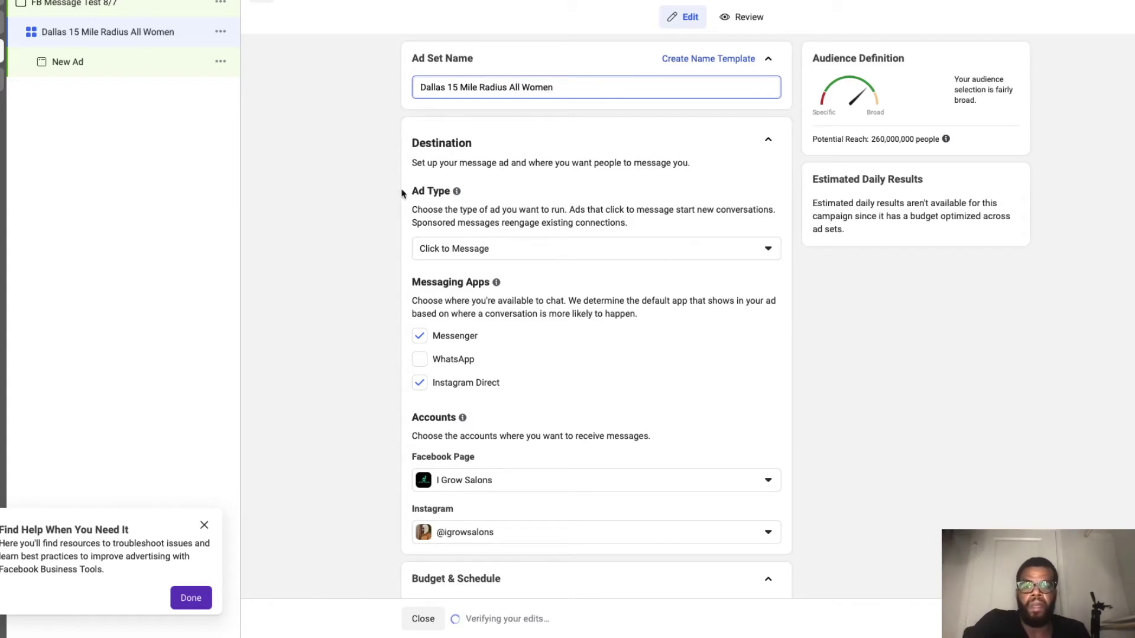
{"action": "left_click", "coordinate": [373, 202]}
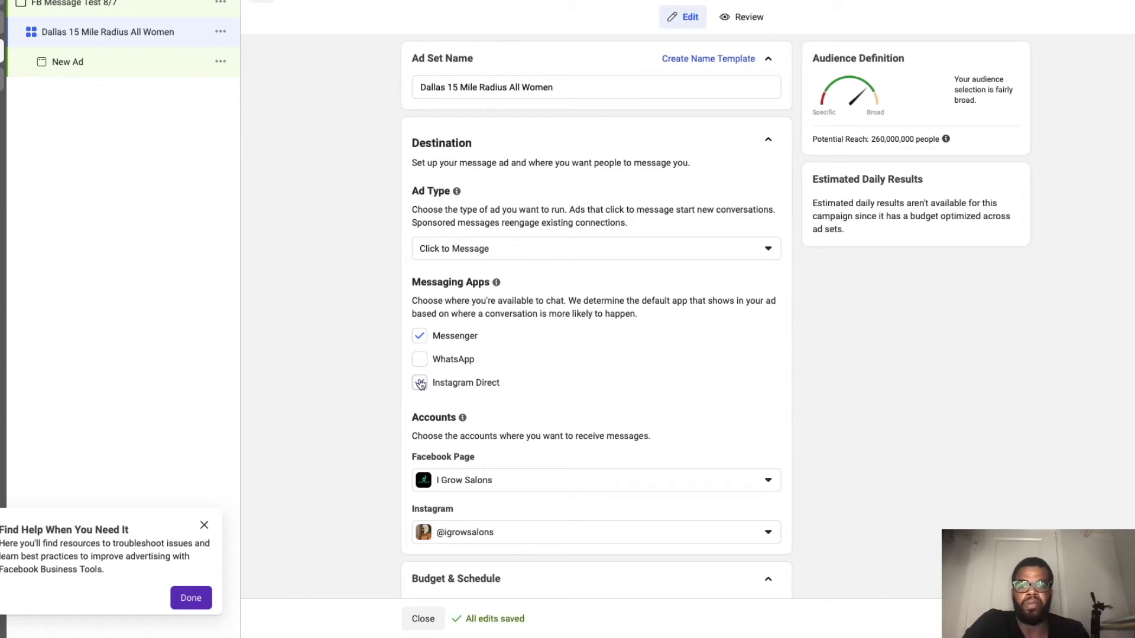
{"action": "left_click", "coordinate": [420, 383]}
Target Dallas, Texas with a 15-mile radius, reaching about 3,000,000 people.
{"action": "scroll", "coordinate": [364, 376], "scroll_direction": "down", "scroll_amount": 8}
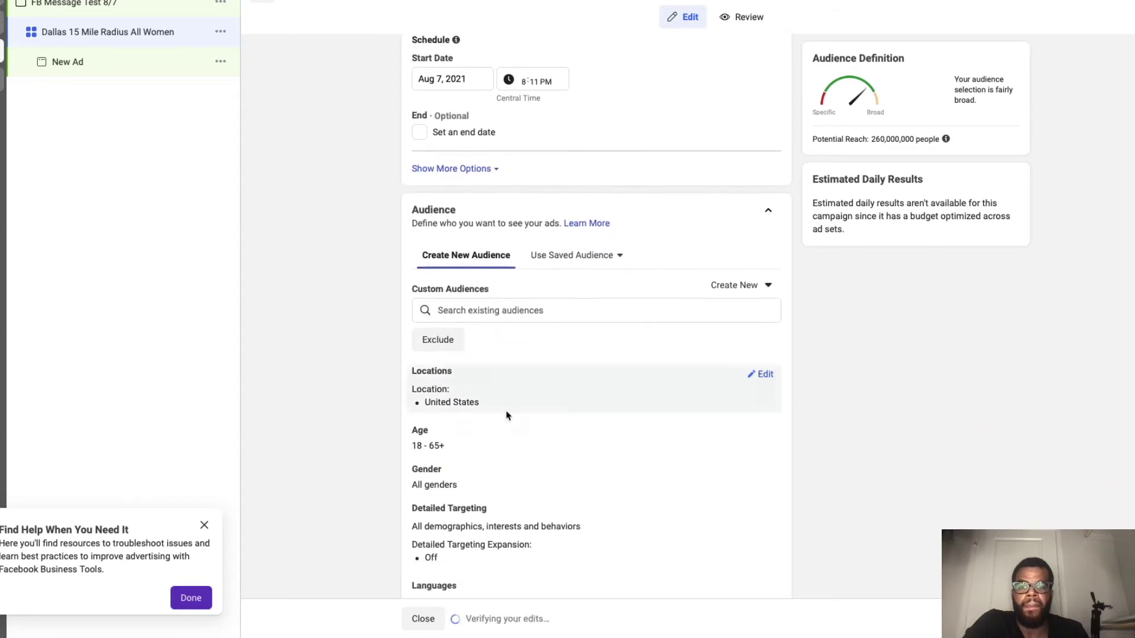
{"action": "left_click", "coordinate": [752, 380]}
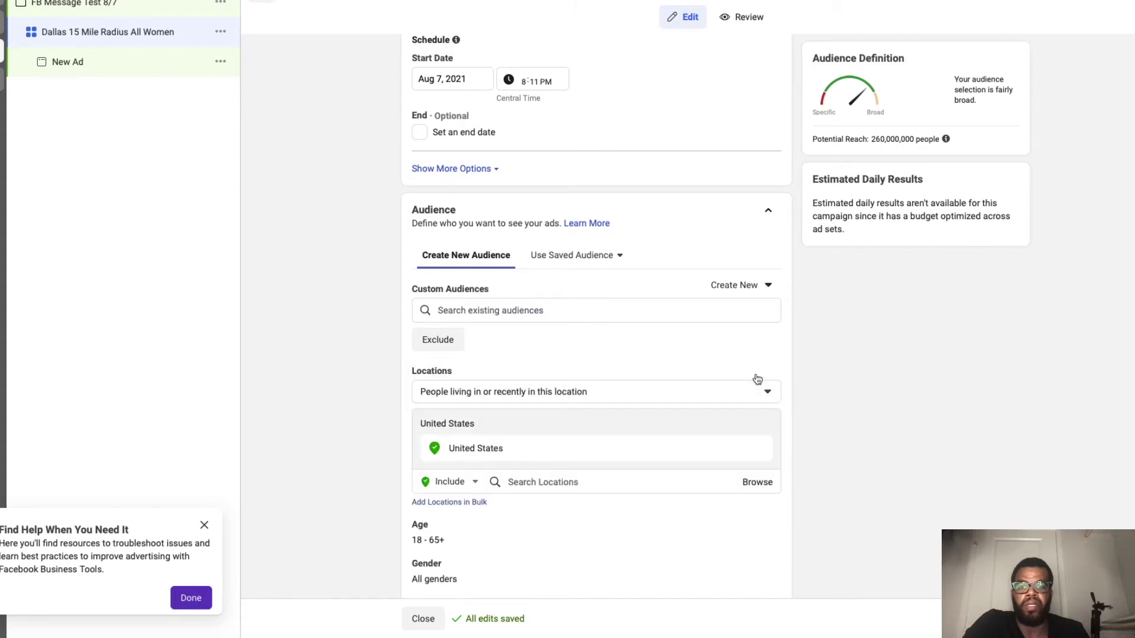
{"action": "left_click", "coordinate": [582, 483]}
{"action": "type", "text": "dallas"}
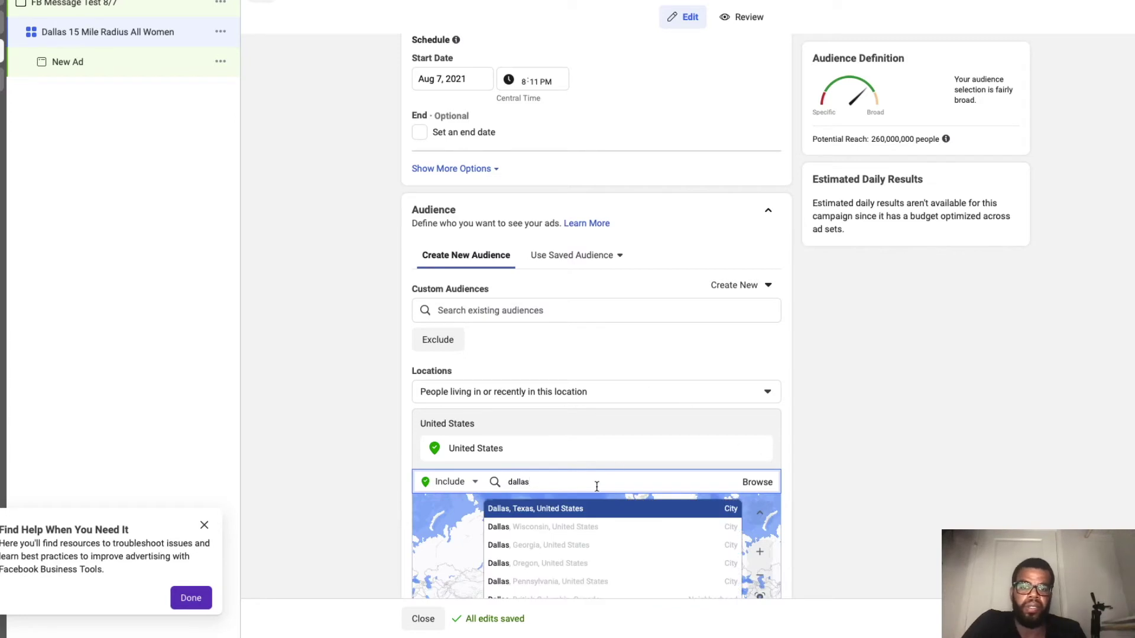
{"action": "left_click", "coordinate": [590, 508]}
{"action": "left_click", "coordinate": [554, 450]}
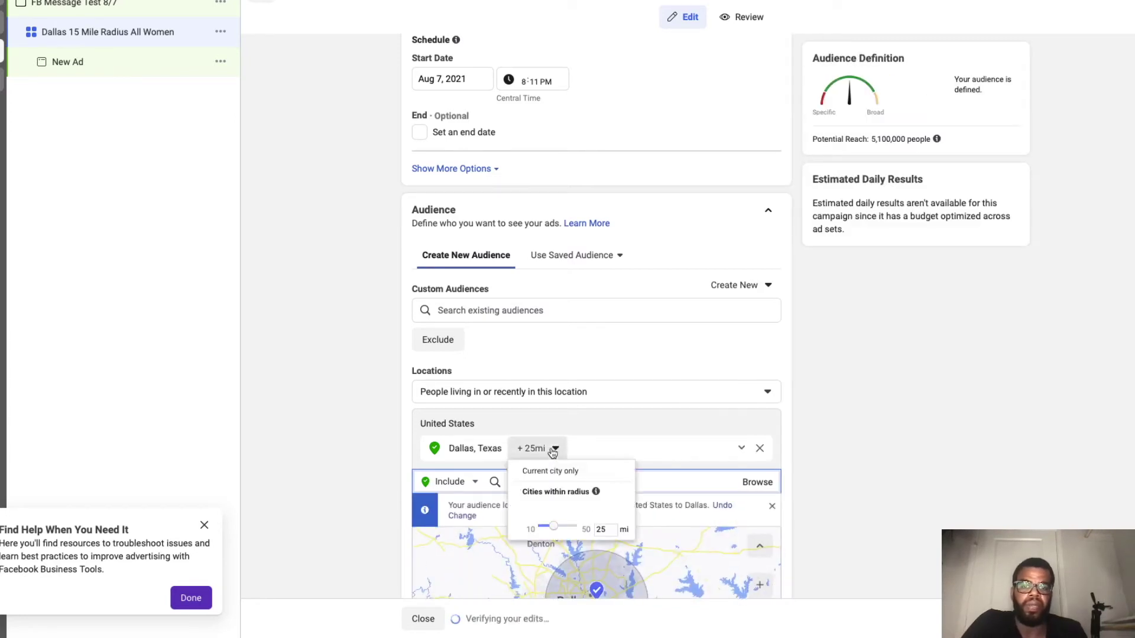
{"action": "left_click_drag", "start_coordinate": [553, 527], "coordinate": [544, 531]}
{"action": "left_click", "coordinate": [884, 380]}
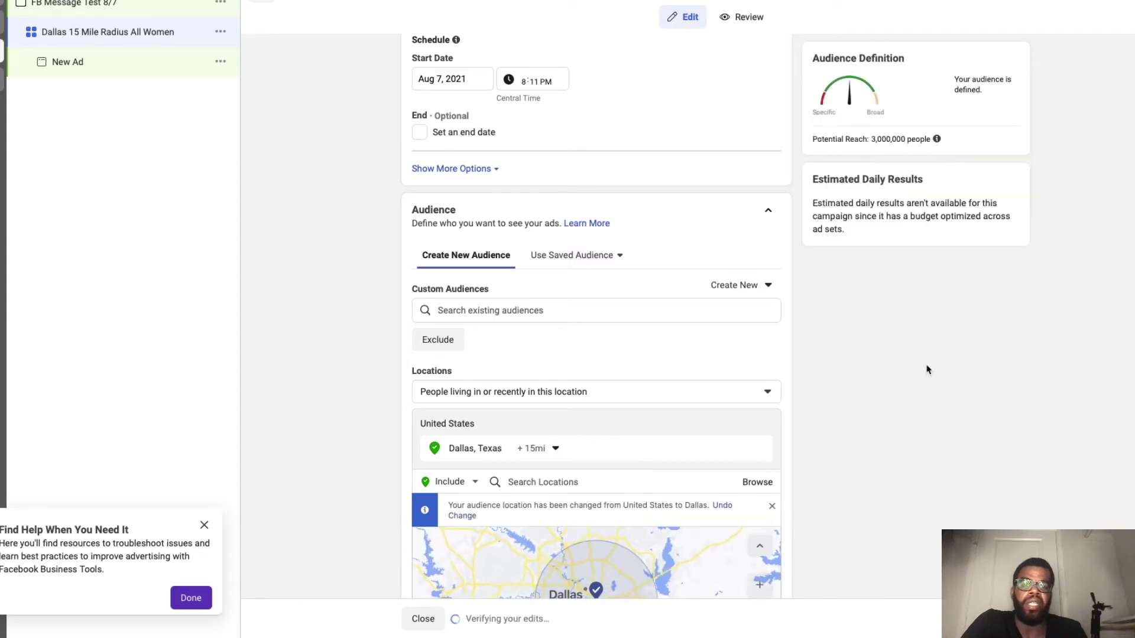
{"action": "scroll", "coordinate": [927, 370], "scroll_direction": "down", "scroll_amount": 3}
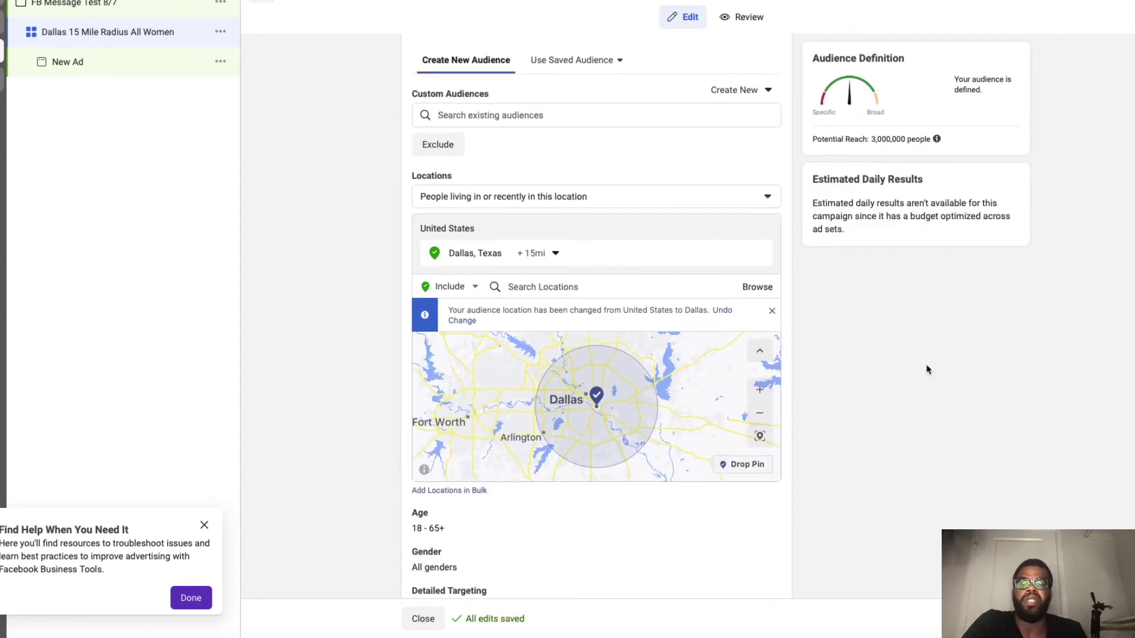
{"action": "scroll", "coordinate": [927, 370], "scroll_direction": "down", "scroll_amount": 2}
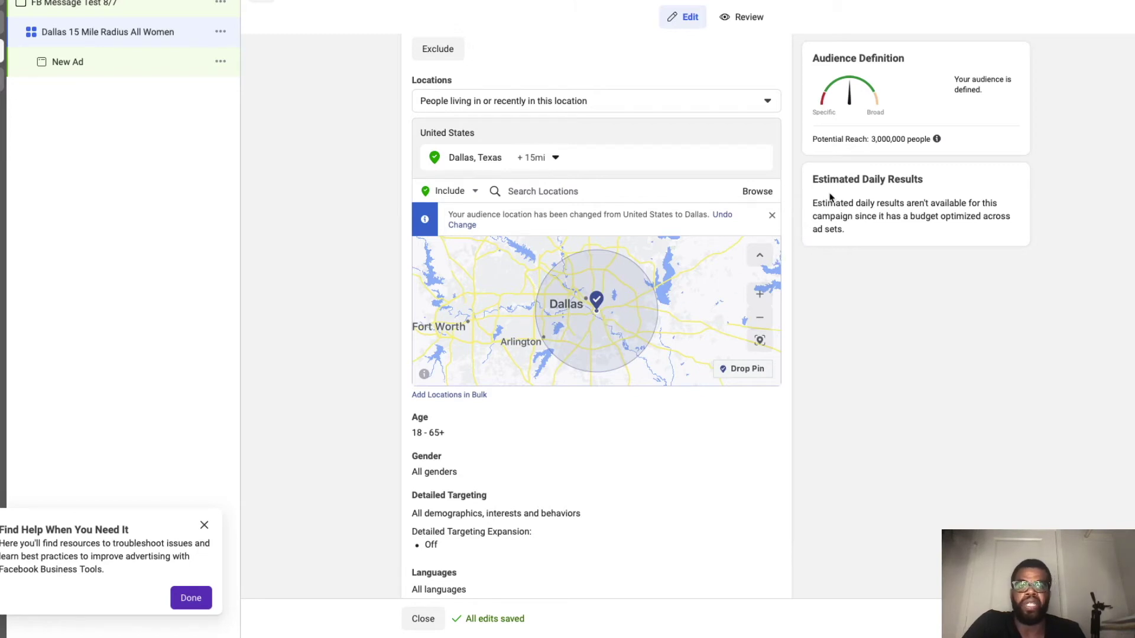
Restrict the audience gender to Women.
{"action": "left_click_drag", "start_coordinate": [871, 140], "coordinate": [906, 135]}
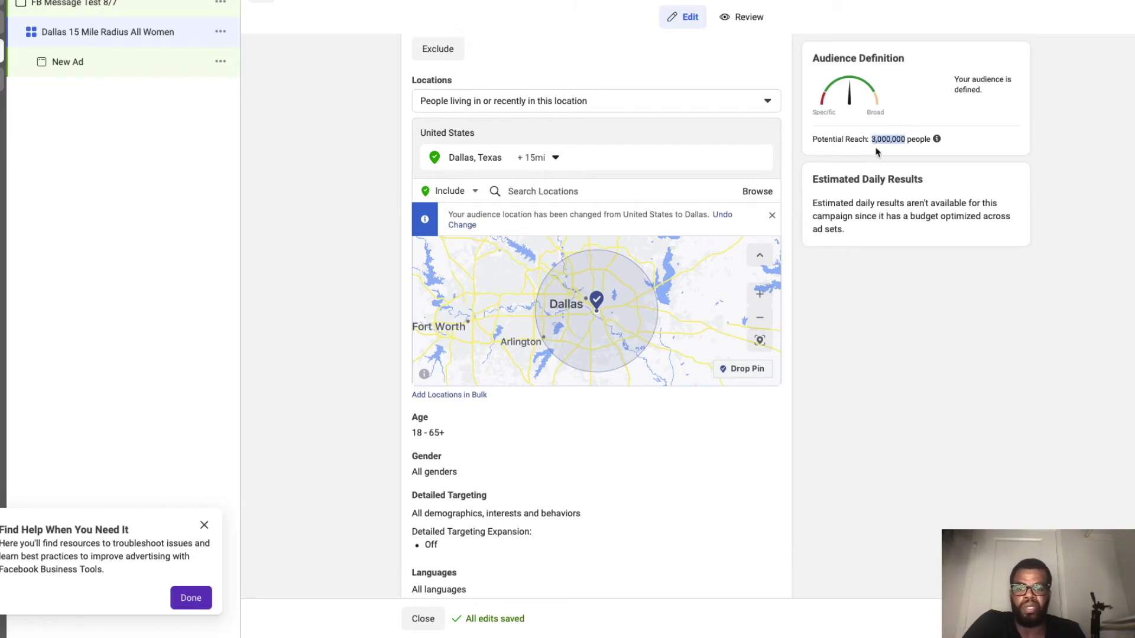
{"action": "left_click", "coordinate": [757, 460]}
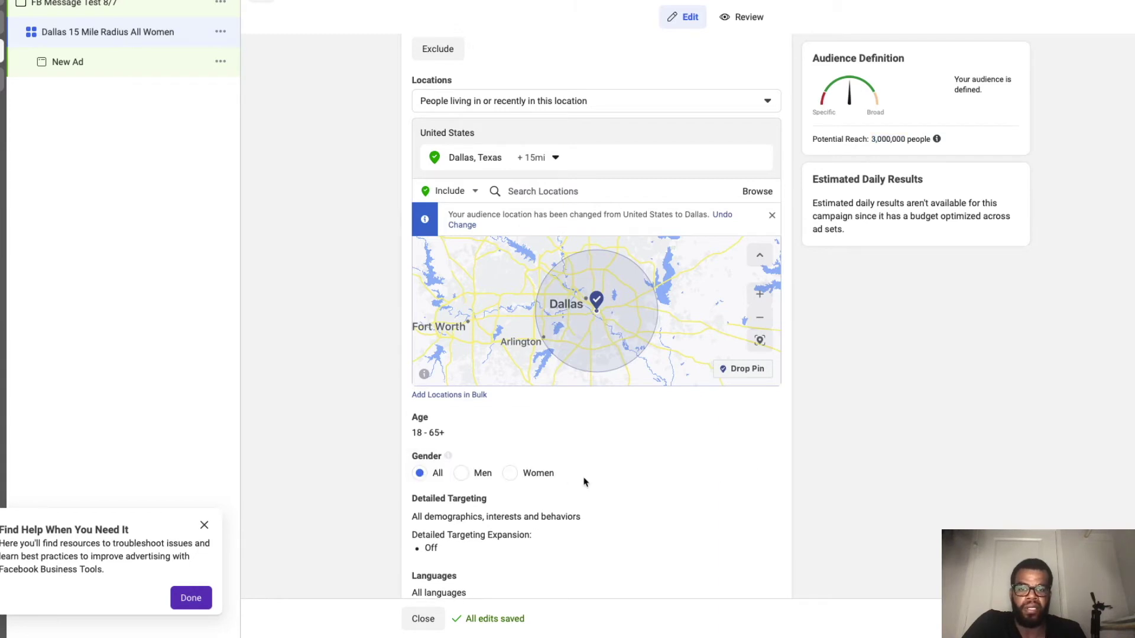
{"action": "left_click", "coordinate": [511, 474]}
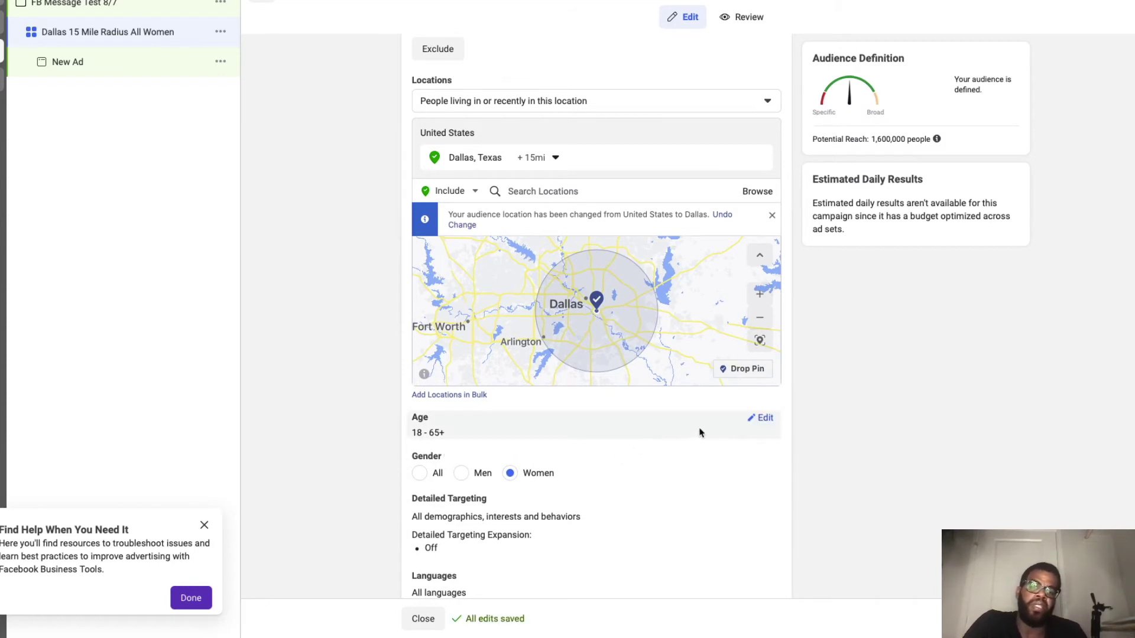
Set the age range to 25–41, bringing potential reach to about 690,000.
{"action": "left_click", "coordinate": [752, 420]}
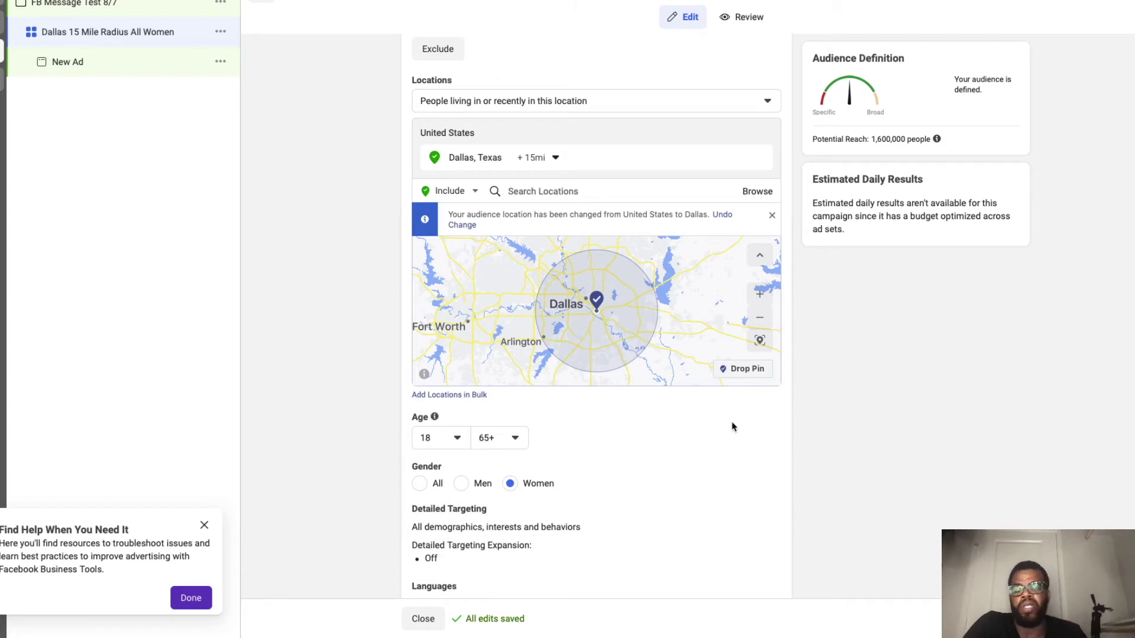
{"action": "left_click", "coordinate": [438, 448]}
{"action": "scroll", "coordinate": [445, 538], "scroll_direction": "down", "scroll_amount": 3}
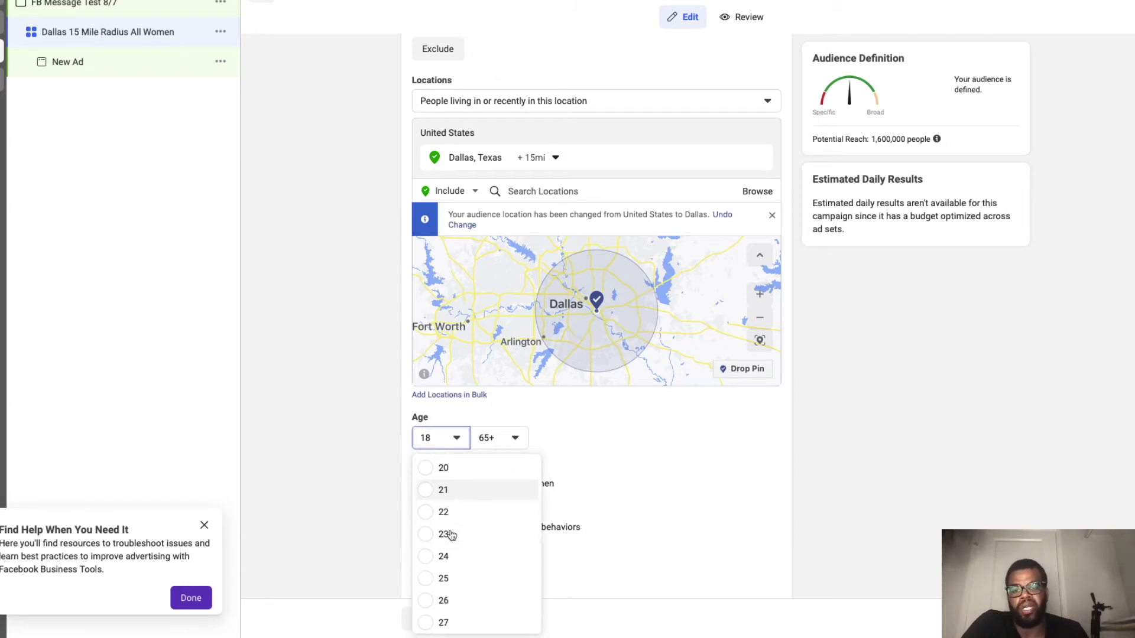
{"action": "left_click", "coordinate": [442, 556]}
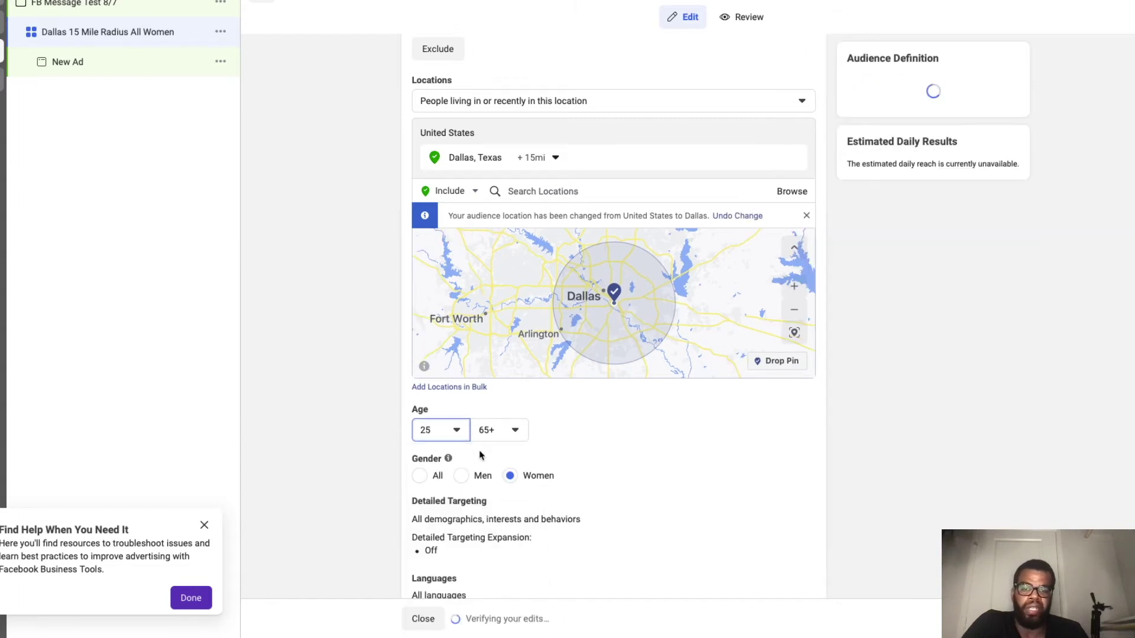
{"action": "left_click", "coordinate": [498, 437]}
{"action": "scroll", "coordinate": [501, 512], "scroll_direction": "up", "scroll_amount": 6}
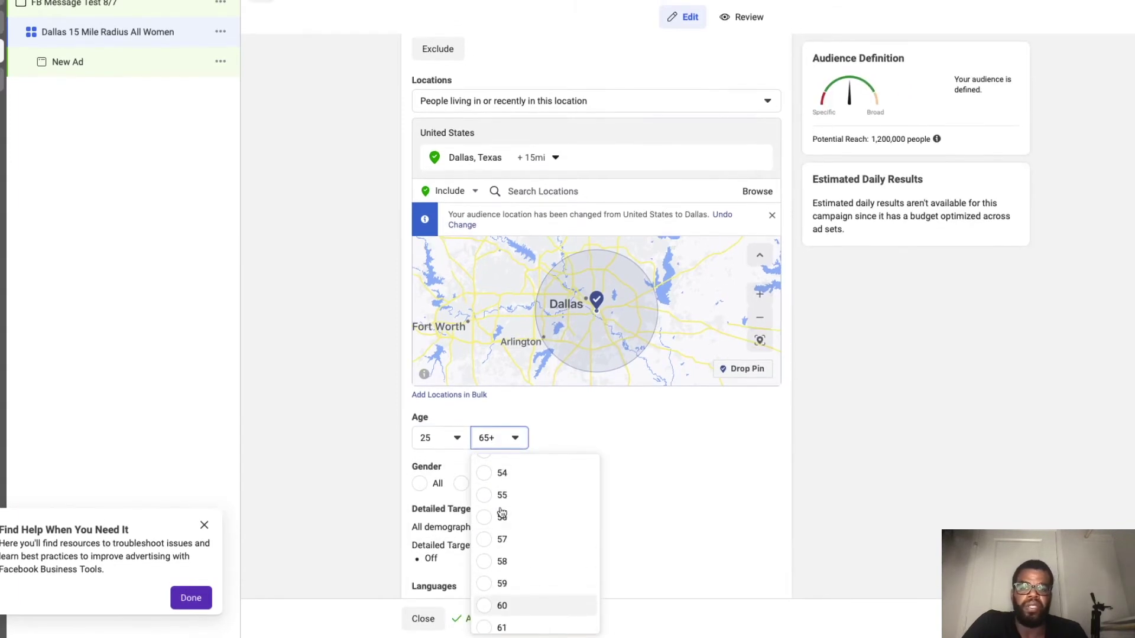
{"action": "scroll", "coordinate": [502, 512], "scroll_direction": "up", "scroll_amount": 1}
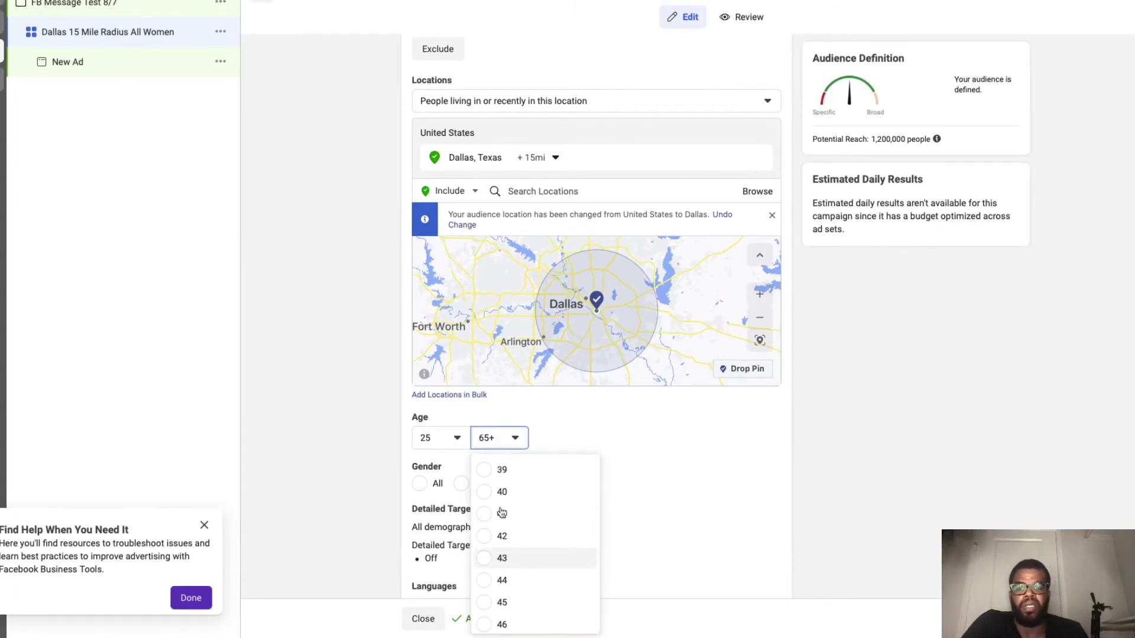
{"action": "left_click", "coordinate": [486, 517]}
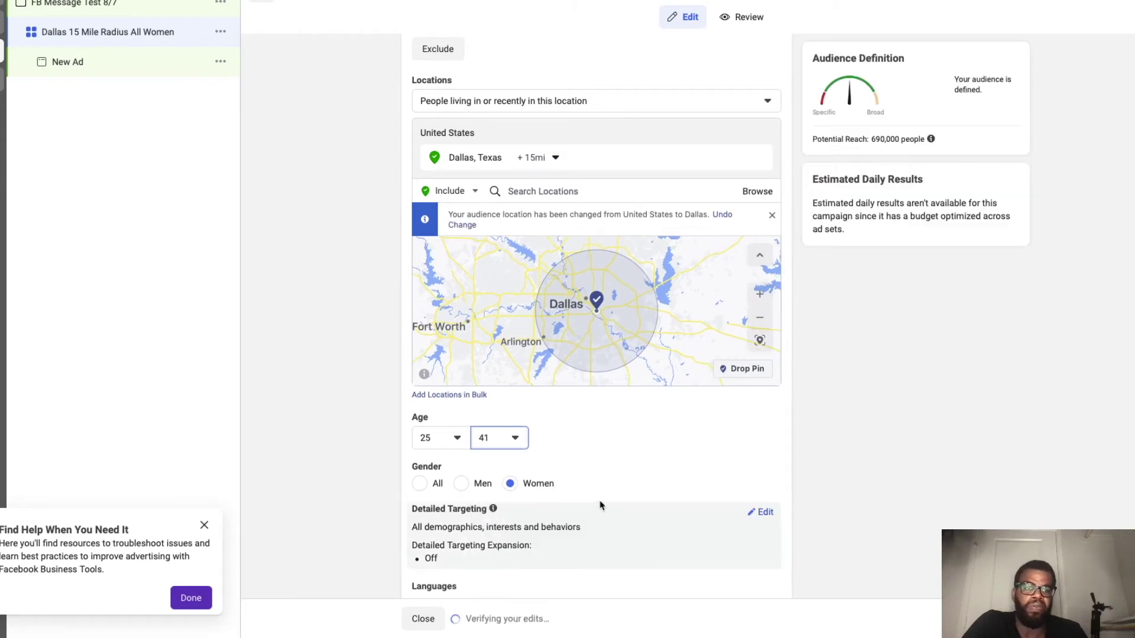
{"action": "left_click_drag", "start_coordinate": [868, 140], "coordinate": [892, 139]}
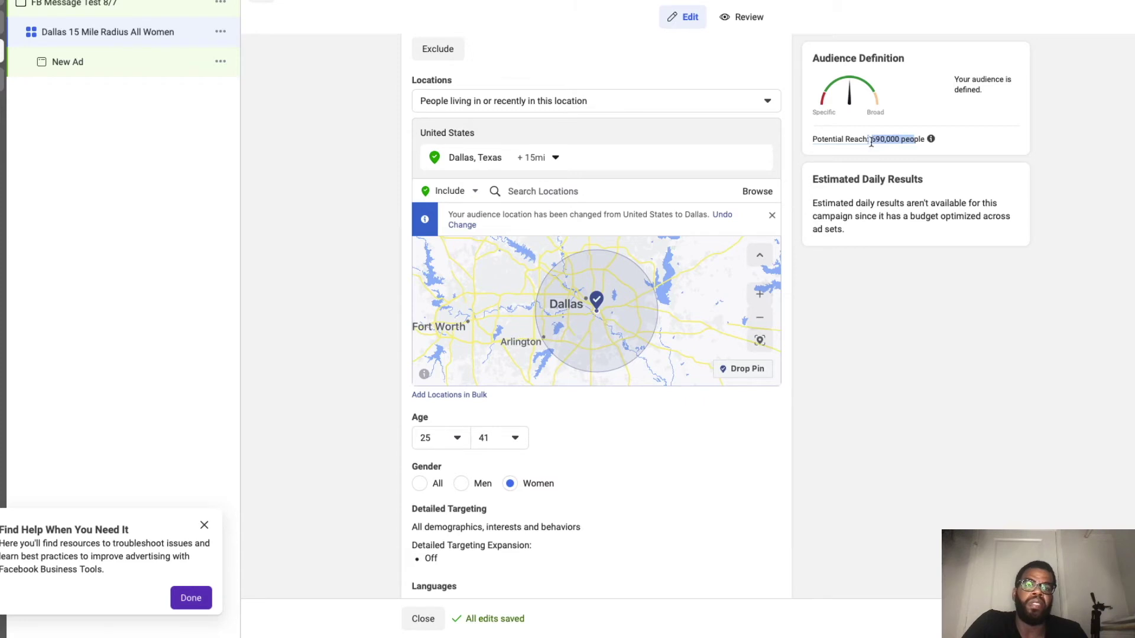
{"action": "scroll", "coordinate": [773, 351], "scroll_direction": "down", "scroll_amount": 2}
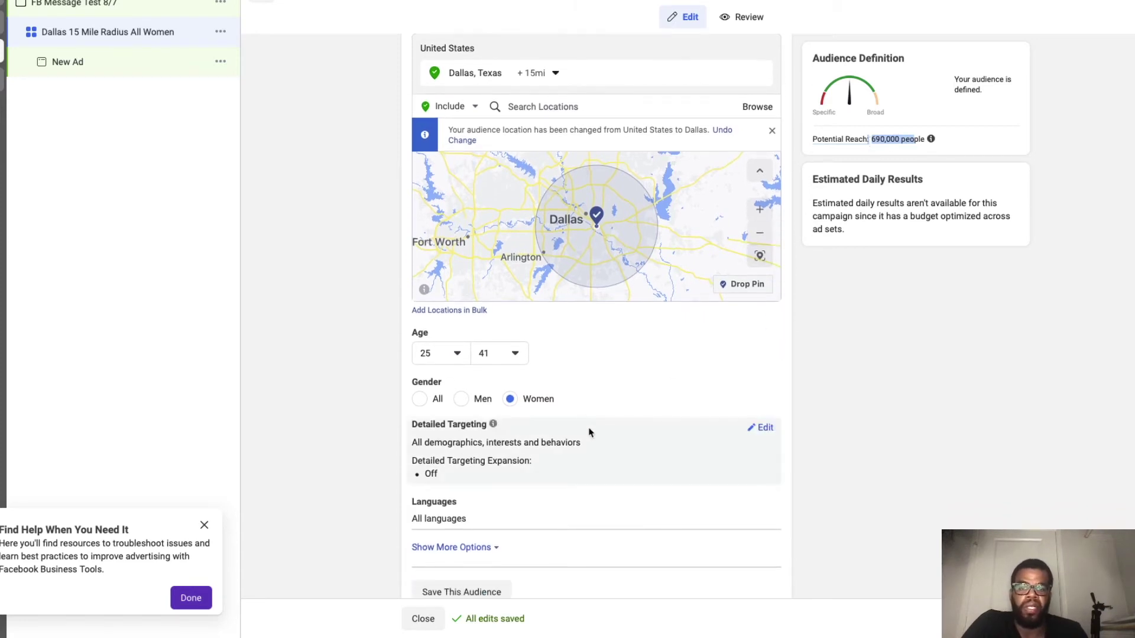
Add the Beauty salon interest to detailed targeting, then remove it, leaving no interests.
{"action": "left_click", "coordinate": [764, 429]}
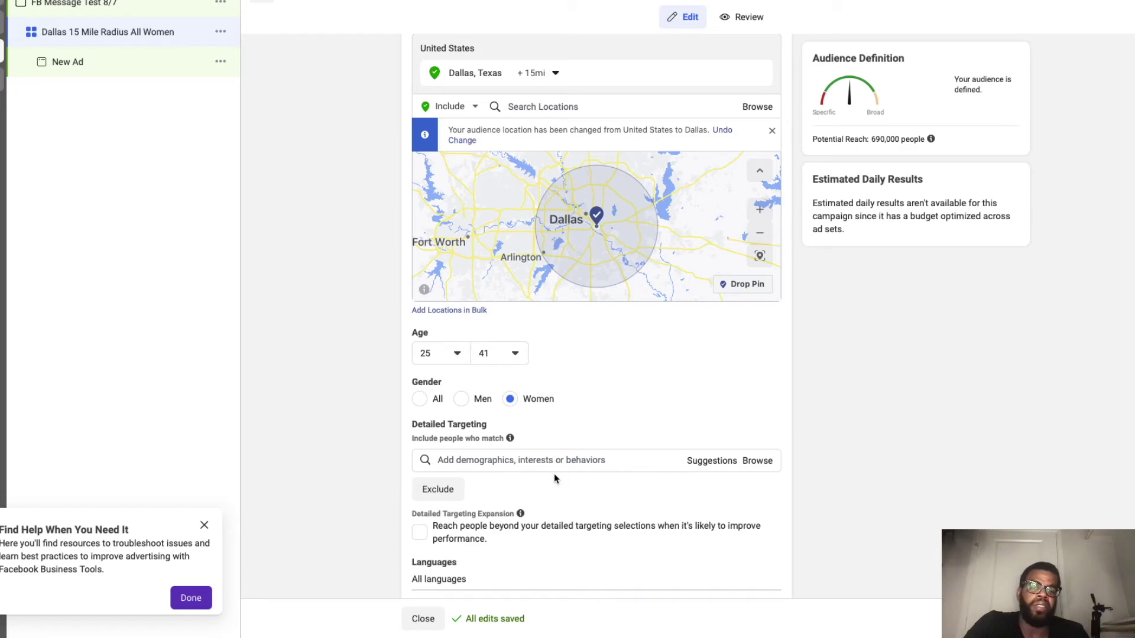
{"action": "left_click", "coordinate": [542, 461]}
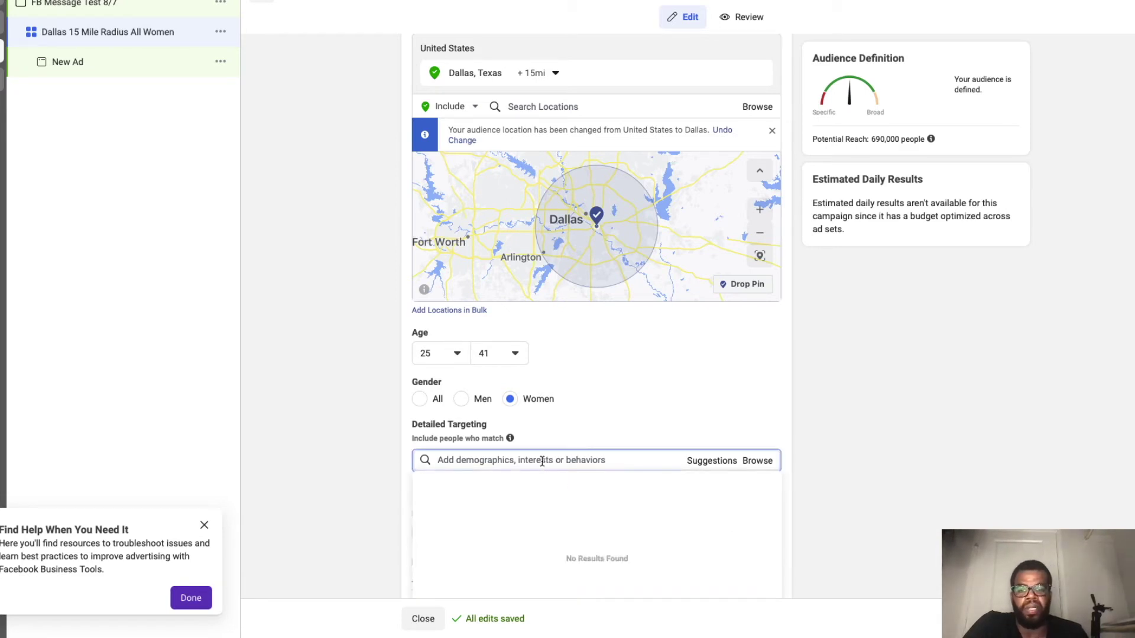
{"action": "type", "text": "bea"}
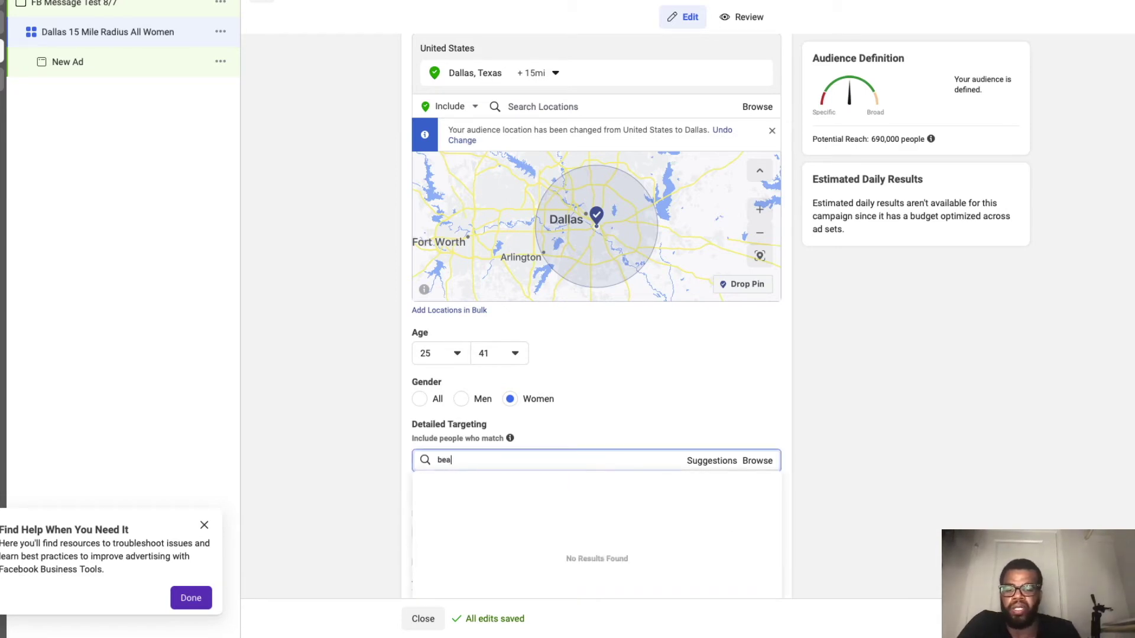
{"action": "type", "text": "uty salon"}
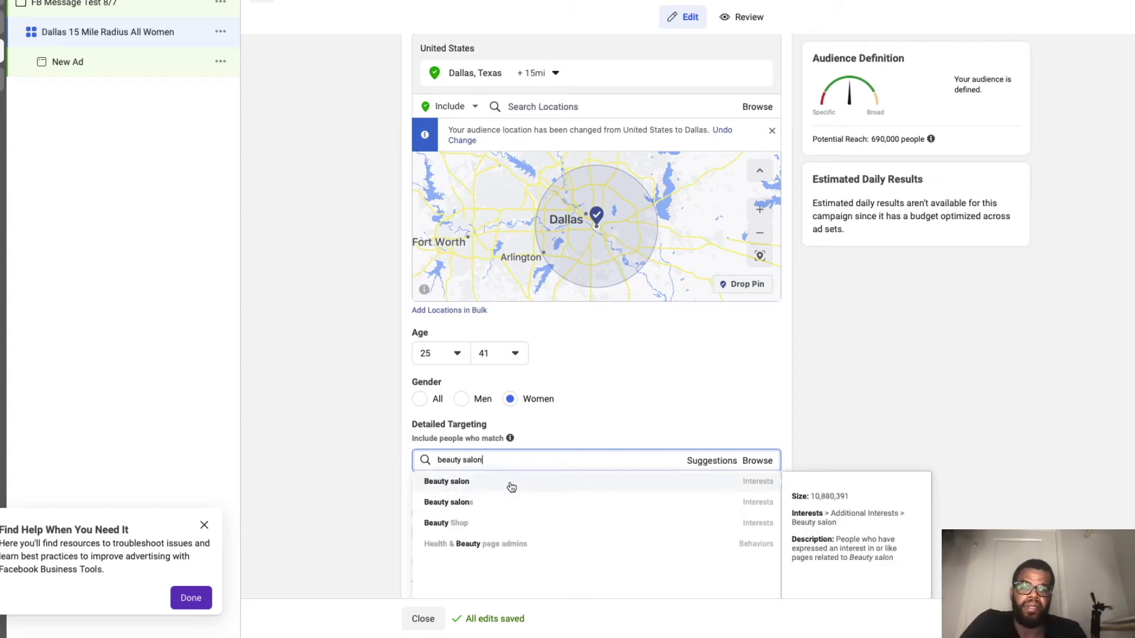
{"action": "left_click", "coordinate": [512, 487]}
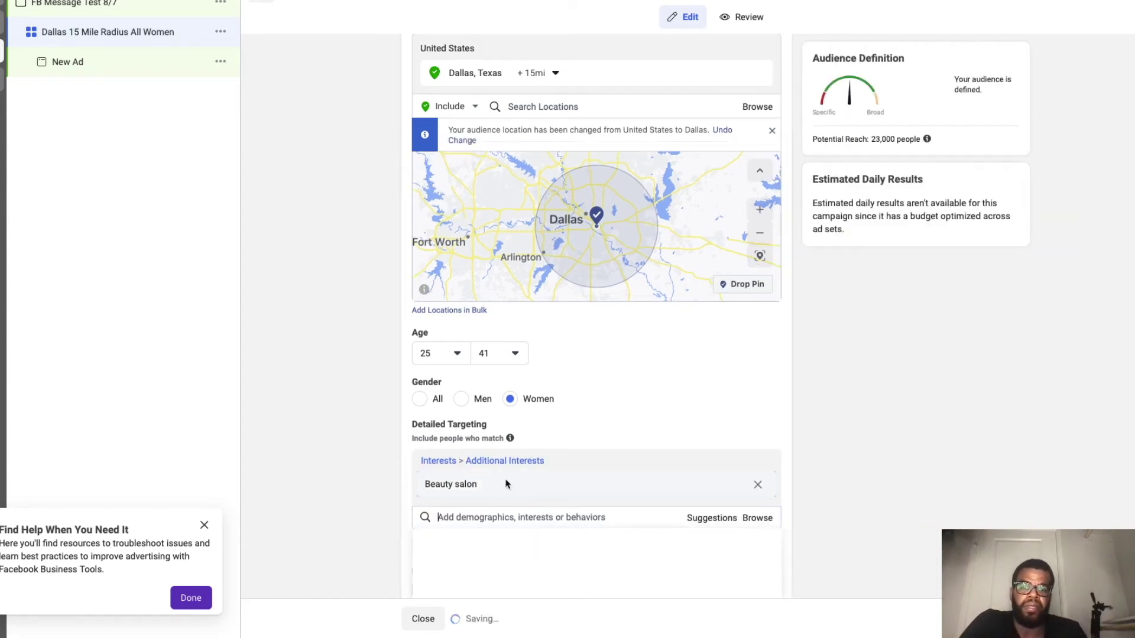
{"action": "left_click", "coordinate": [695, 518]}
{"action": "mouse_move", "coordinate": [680, 458]}
{"action": "scroll", "coordinate": [659, 491], "scroll_direction": "down", "scroll_amount": 2}
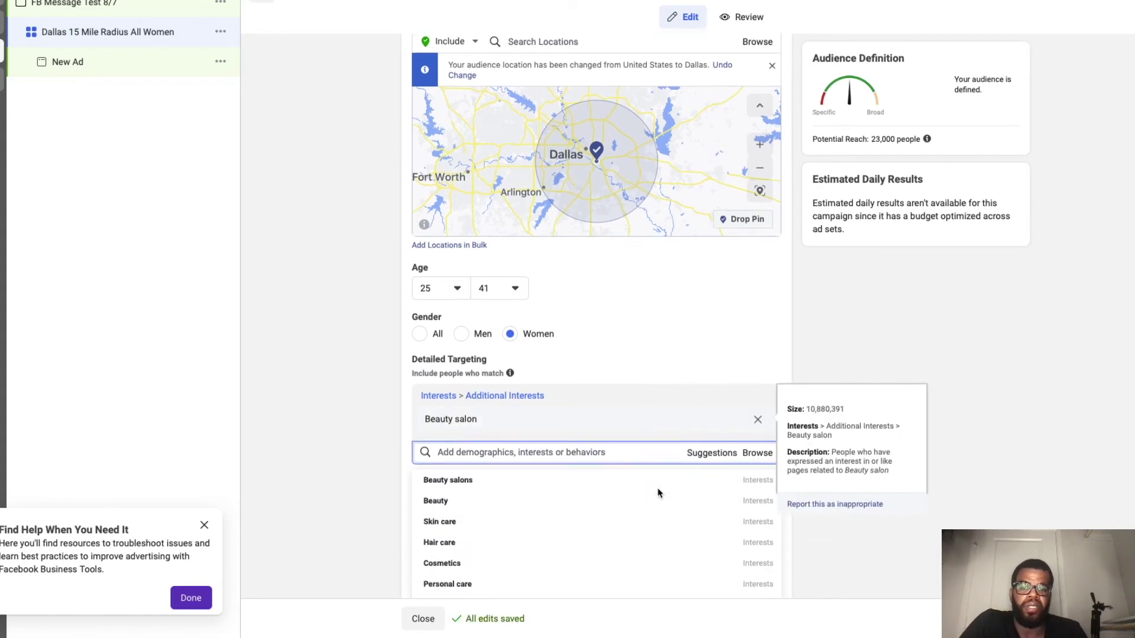
{"action": "scroll", "coordinate": [558, 515], "scroll_direction": "down", "scroll_amount": 2}
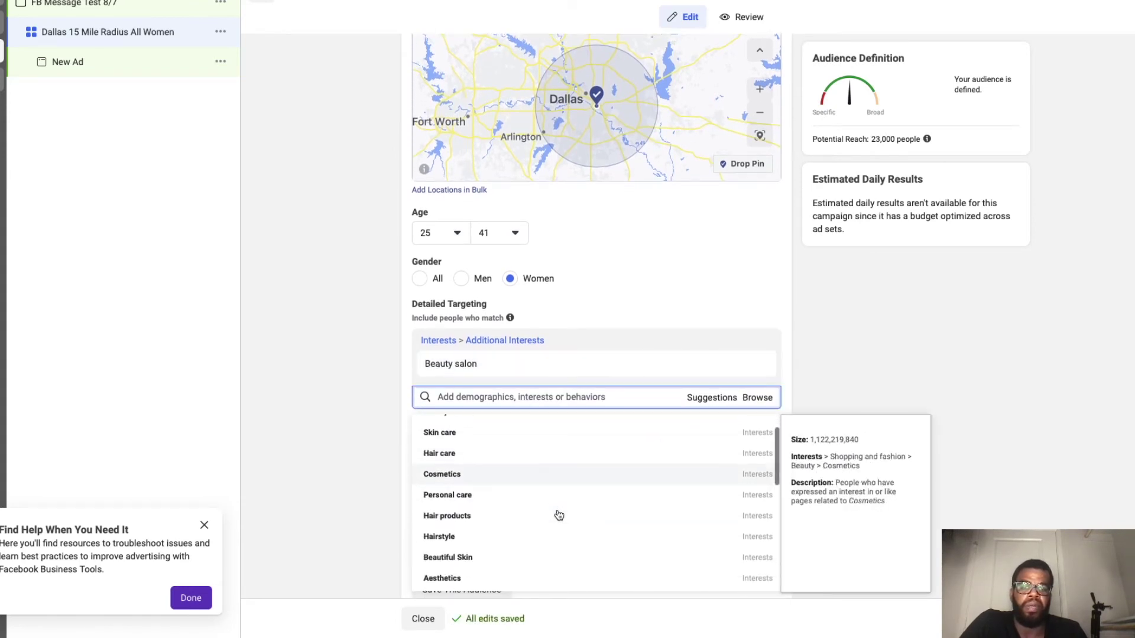
{"action": "scroll", "coordinate": [559, 514], "scroll_direction": "down", "scroll_amount": 2}
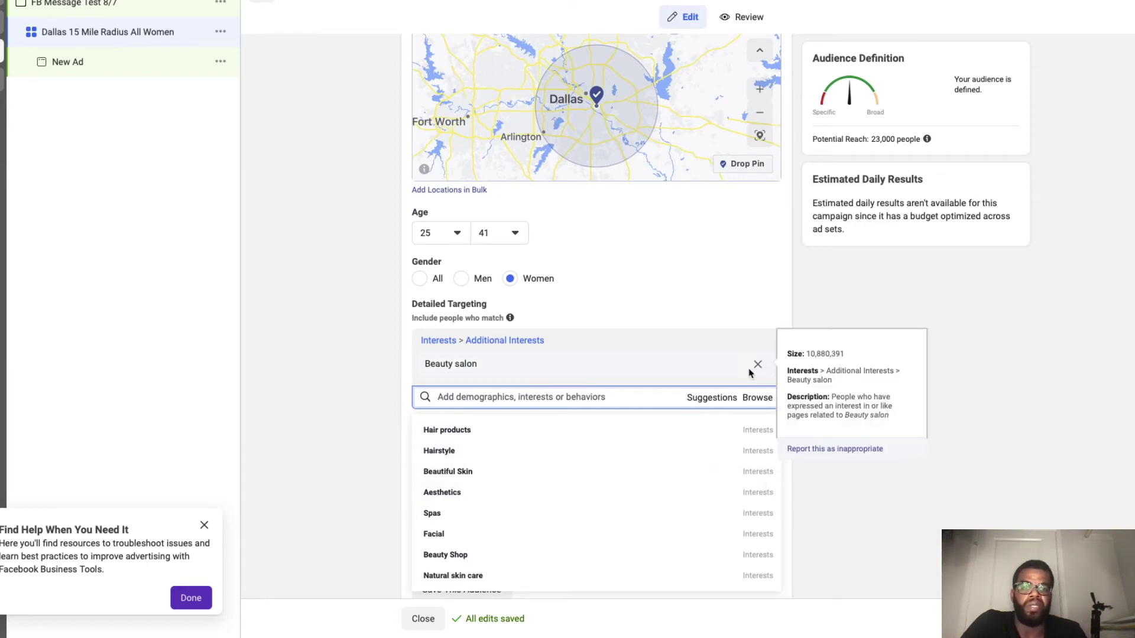
{"action": "left_click", "coordinate": [759, 368]}
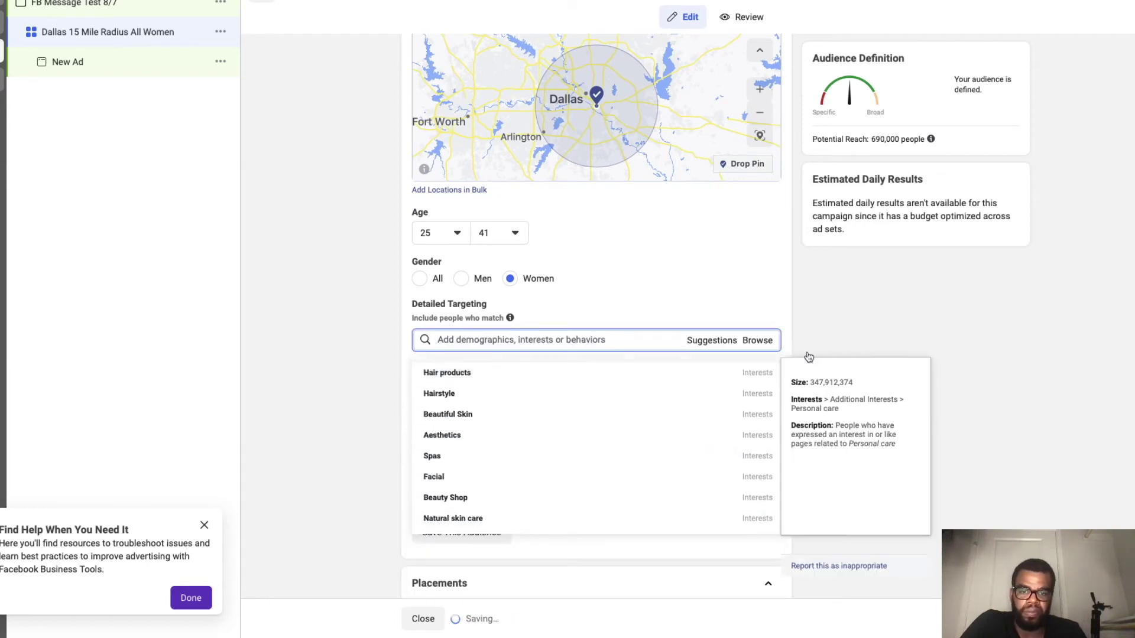
{"action": "left_click", "coordinate": [843, 322]}
Scroll past Placements and Optimization & Delivery, then go to the New Ad editor.
{"action": "scroll", "coordinate": [669, 417], "scroll_direction": "down", "scroll_amount": 5}
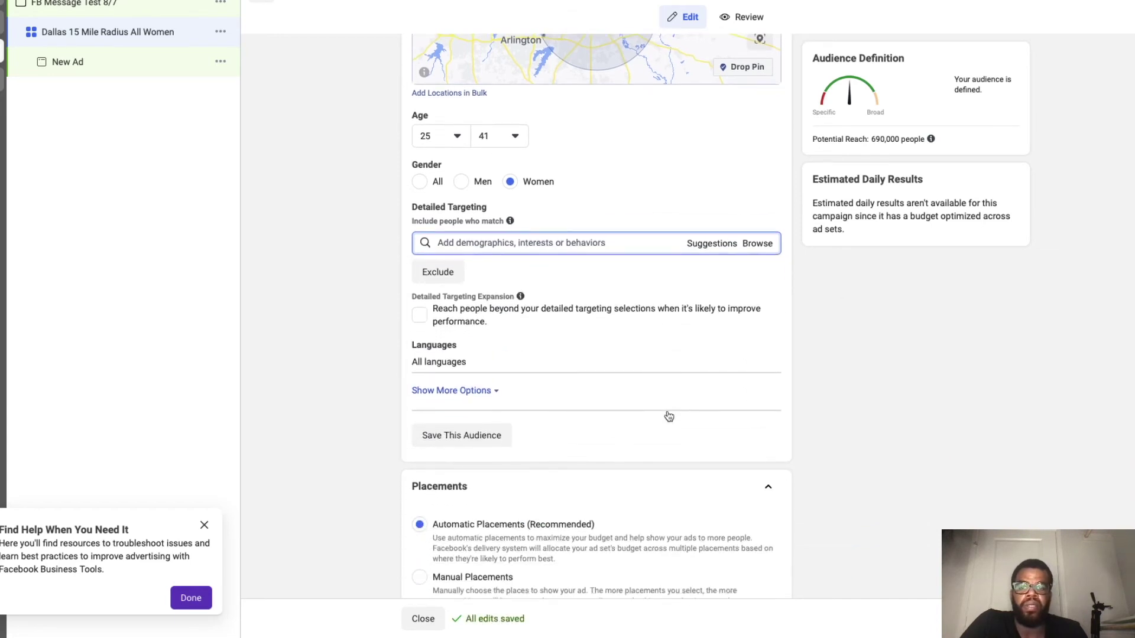
{"action": "scroll", "coordinate": [669, 416], "scroll_direction": "down", "scroll_amount": 1}
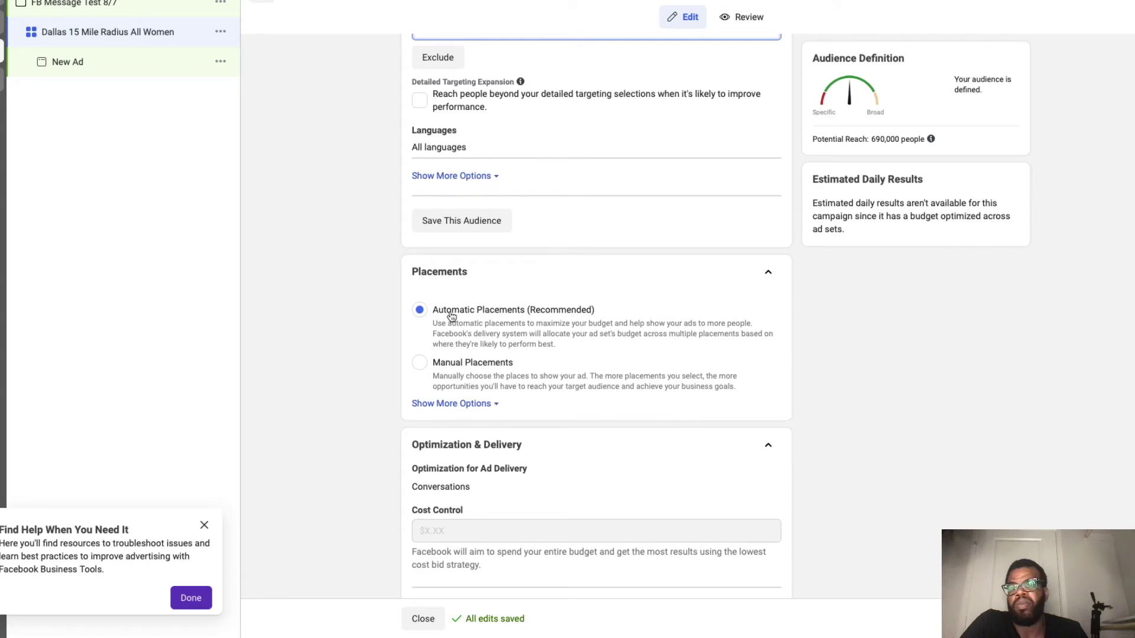
{"action": "scroll", "coordinate": [481, 419], "scroll_direction": "down", "scroll_amount": 1}
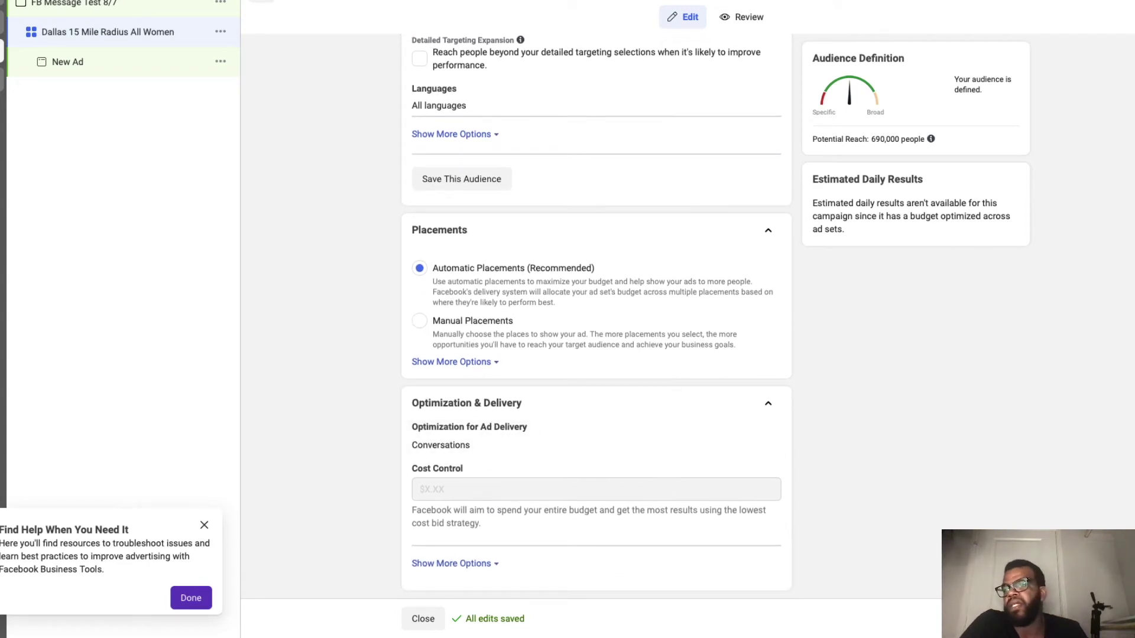
{"action": "left_click", "coordinate": [68, 61]}
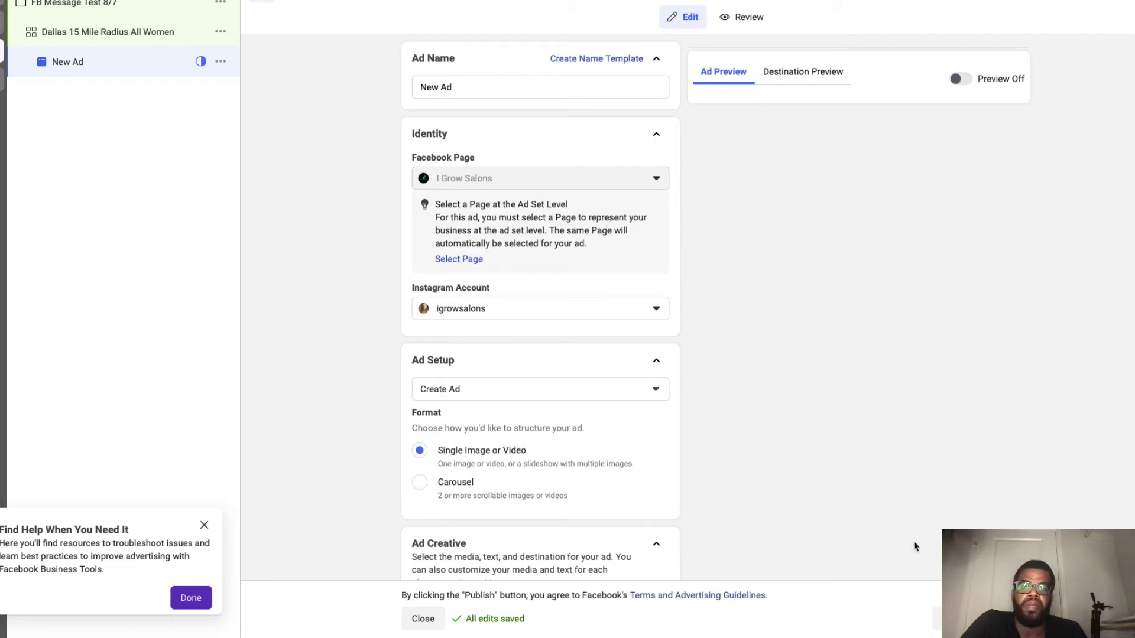
Keep creating a brand-new ad and turn on the ad preview.
{"action": "scroll", "coordinate": [520, 346], "scroll_direction": "down", "scroll_amount": 1}
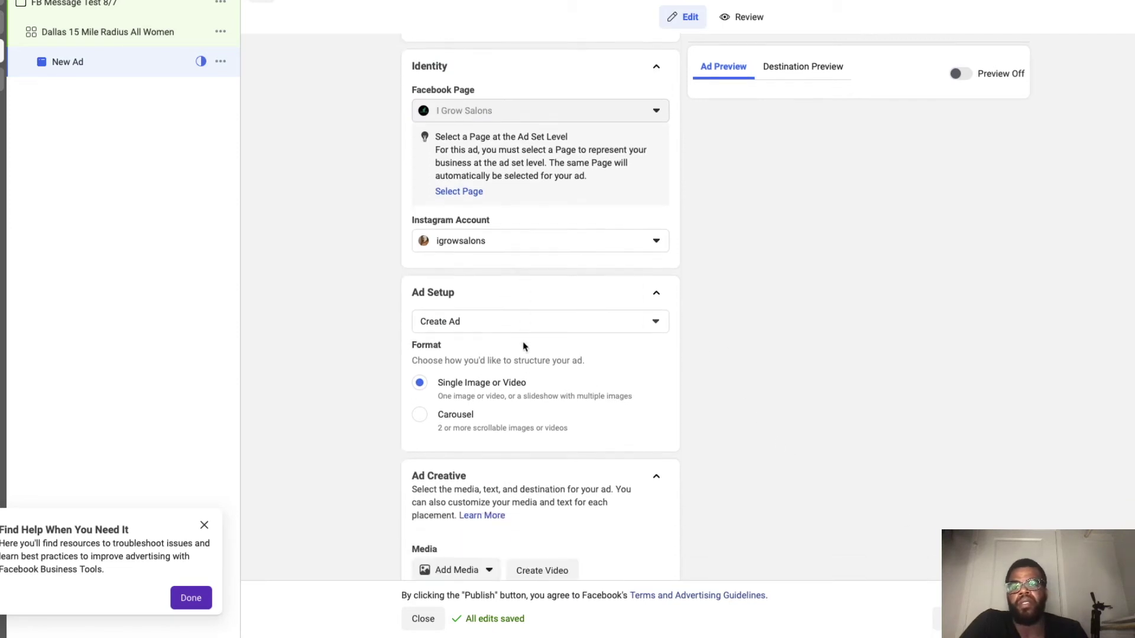
{"action": "scroll", "coordinate": [522, 331], "scroll_direction": "down", "scroll_amount": 3}
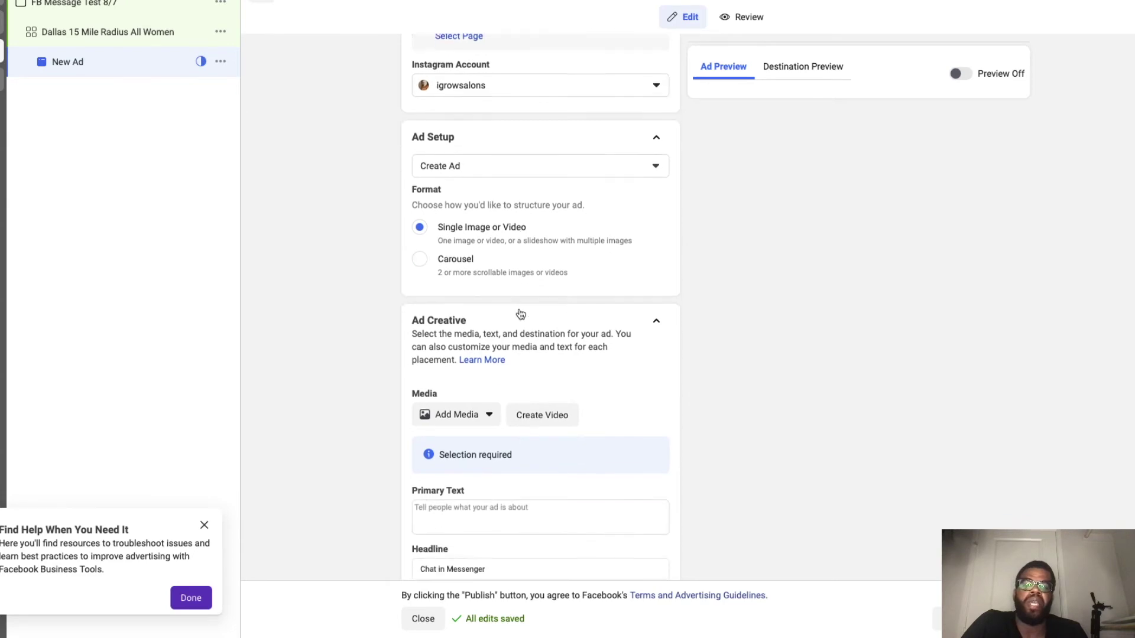
{"action": "scroll", "coordinate": [521, 313], "scroll_direction": "down", "scroll_amount": 3}
{"action": "scroll", "coordinate": [519, 307], "scroll_direction": "up", "scroll_amount": 6}
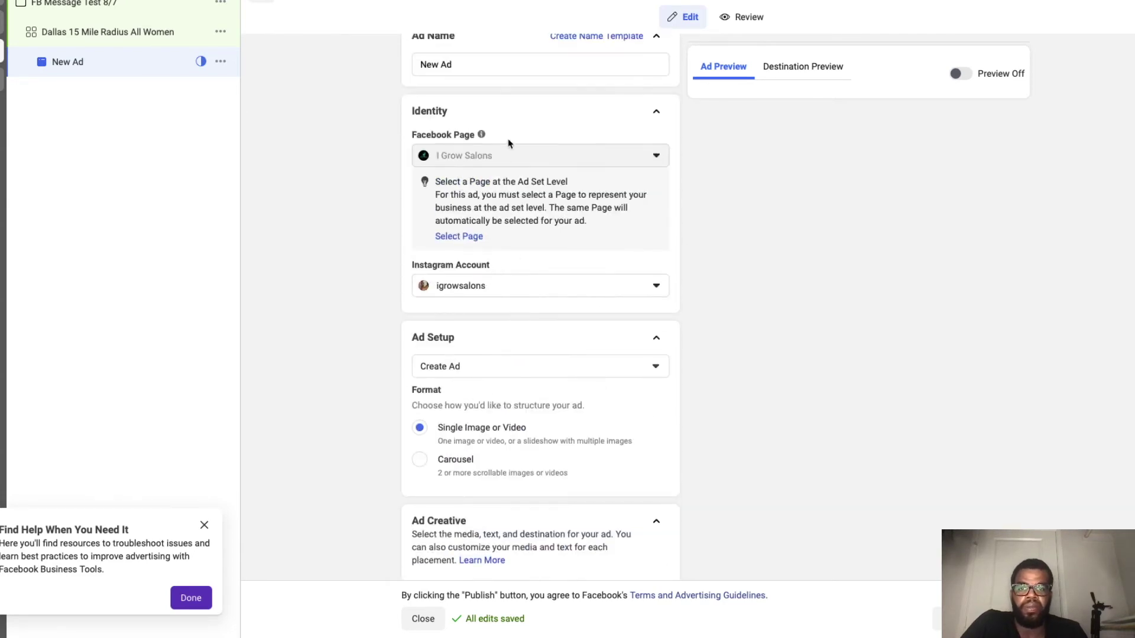
{"action": "scroll", "coordinate": [509, 148], "scroll_direction": "up", "scroll_amount": 1}
{"action": "left_click", "coordinate": [554, 386]}
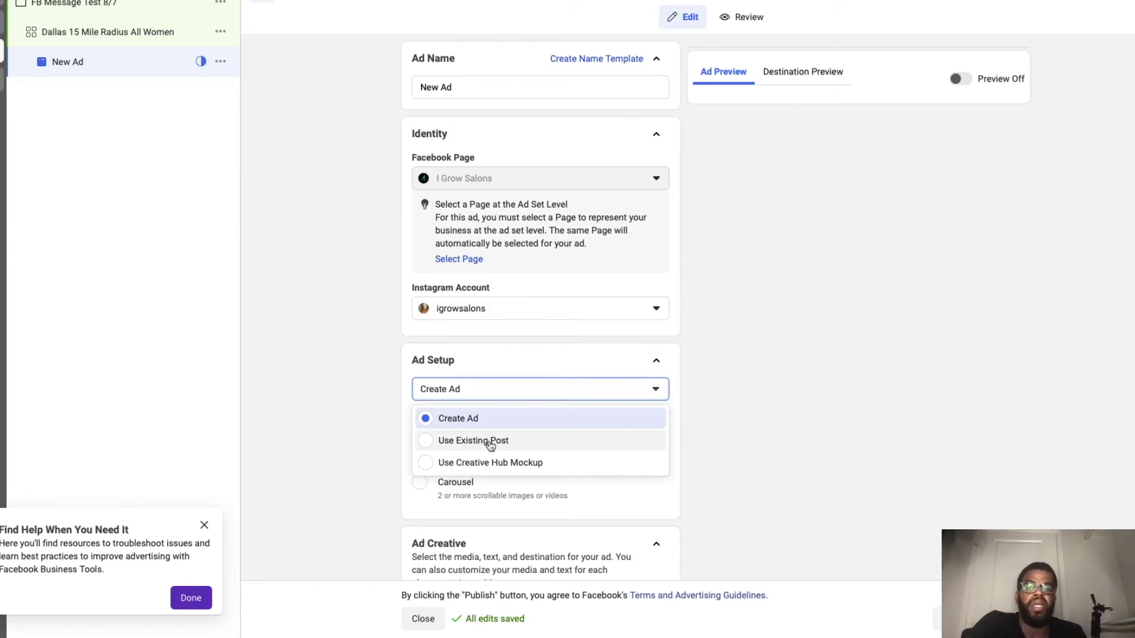
{"action": "left_click", "coordinate": [462, 420]}
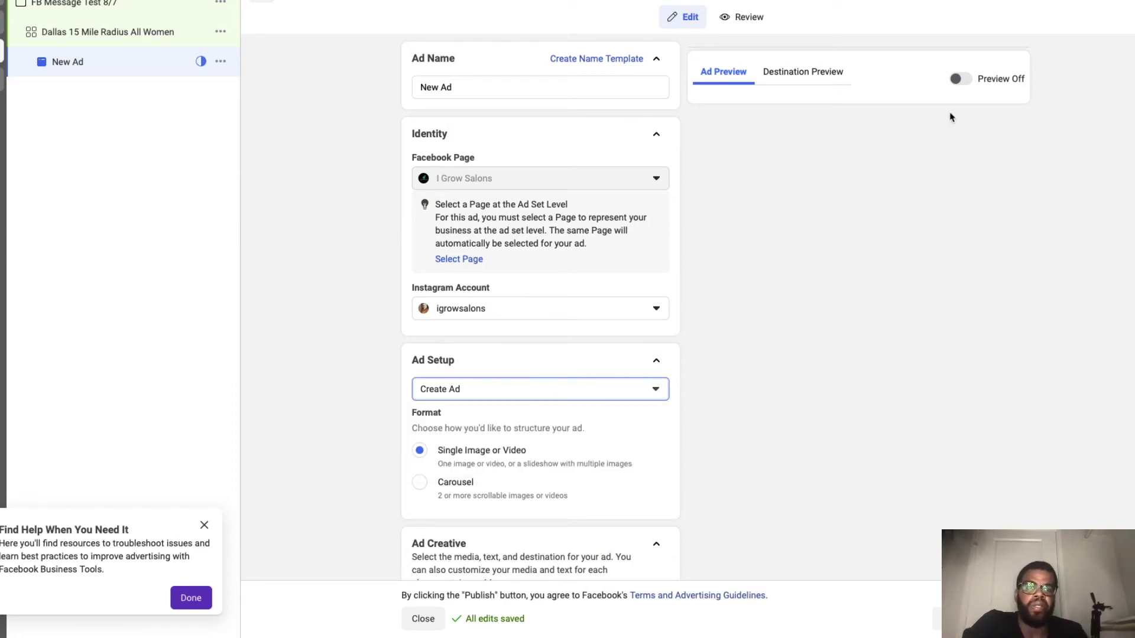
{"action": "left_click", "coordinate": [962, 79]}
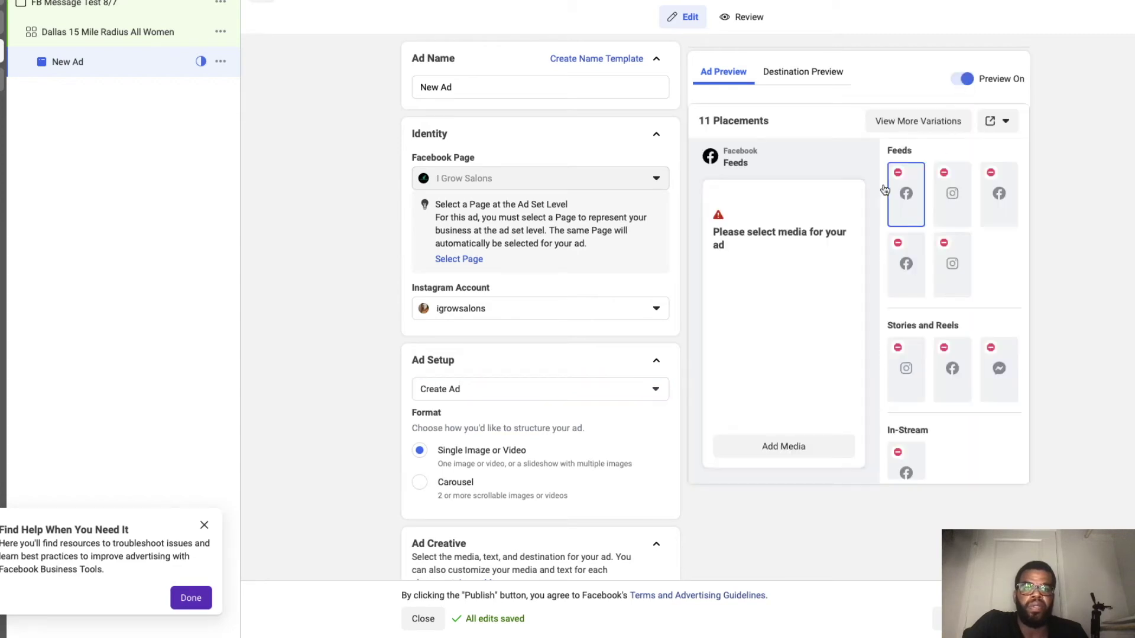
View the Add Media options, then move into the empty Primary Text box.
{"action": "scroll", "coordinate": [633, 463], "scroll_direction": "down", "scroll_amount": 3}
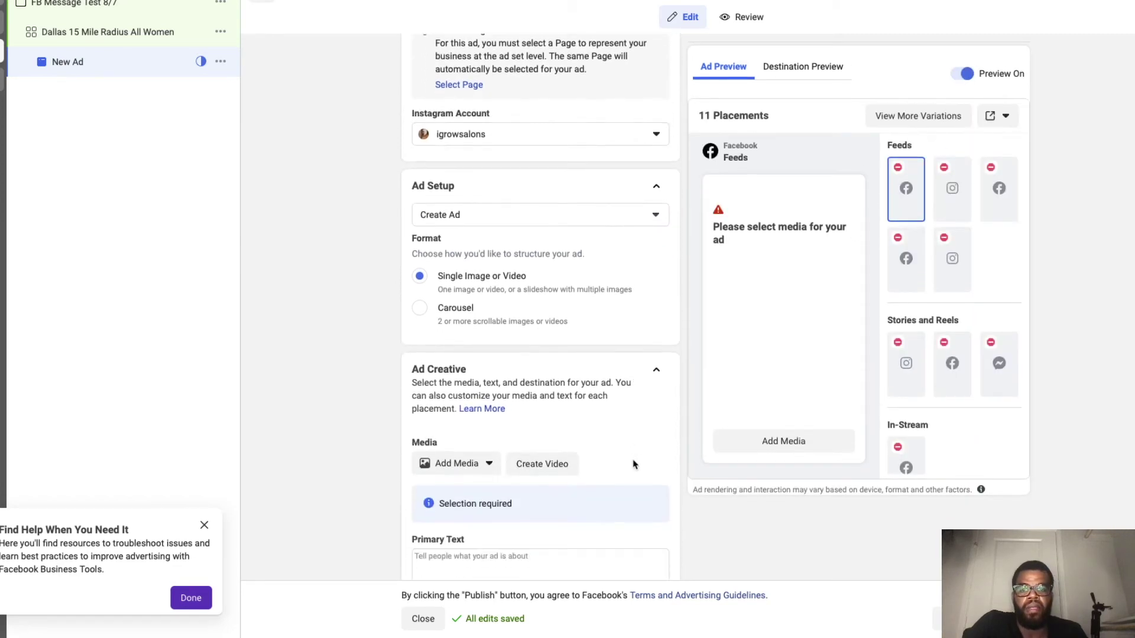
{"action": "scroll", "coordinate": [633, 463], "scroll_direction": "down", "scroll_amount": 1}
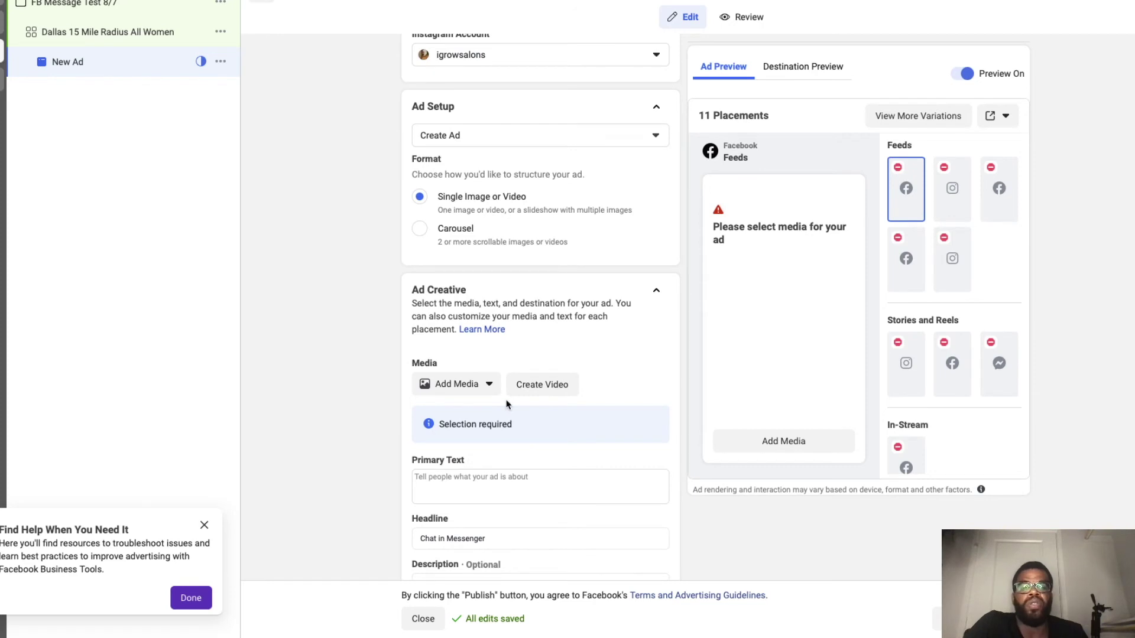
{"action": "left_click", "coordinate": [470, 385]}
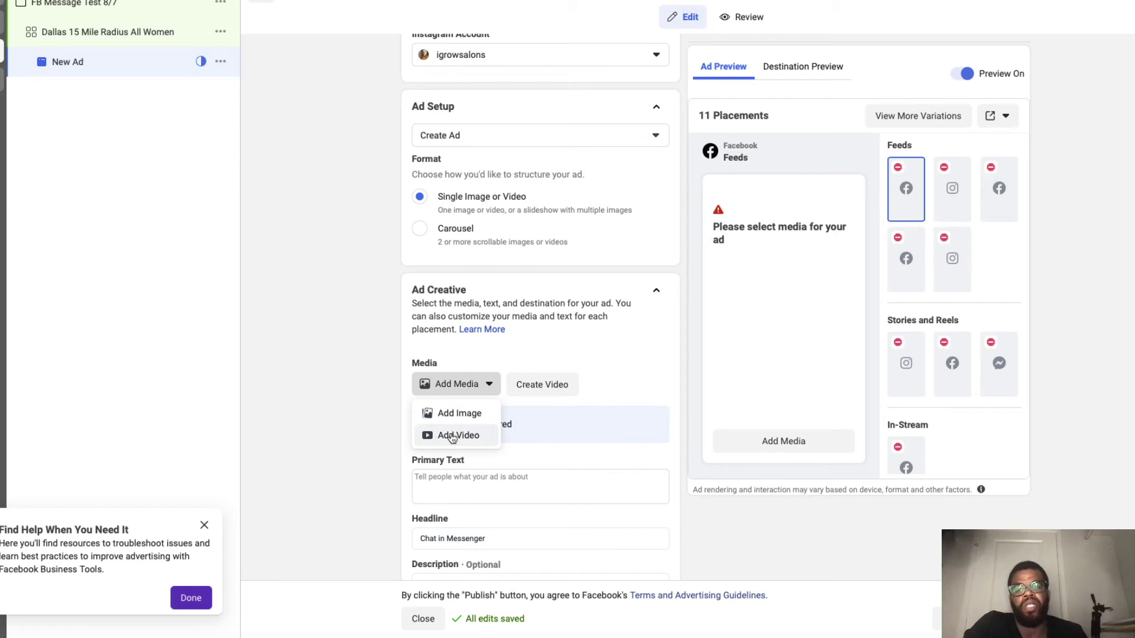
{"action": "left_click", "coordinate": [459, 483]}
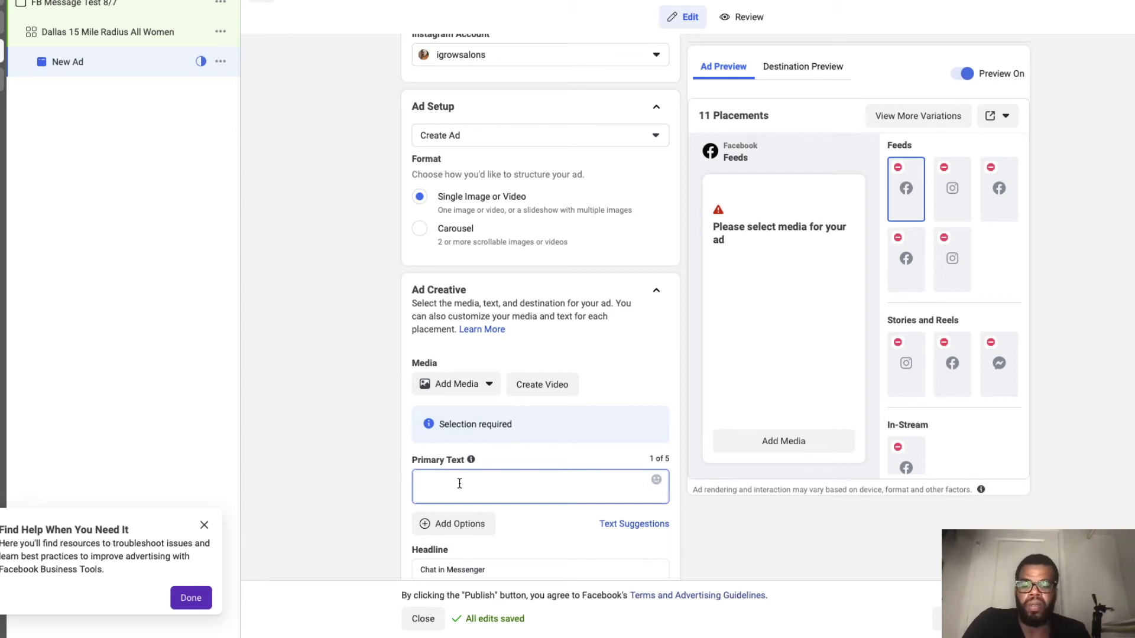
Enter the Primary Text 'Hey ladies fo DFW… we are offering $50 off all new clients this week only!'.
{"action": "type", "text": "Hey ladi"}
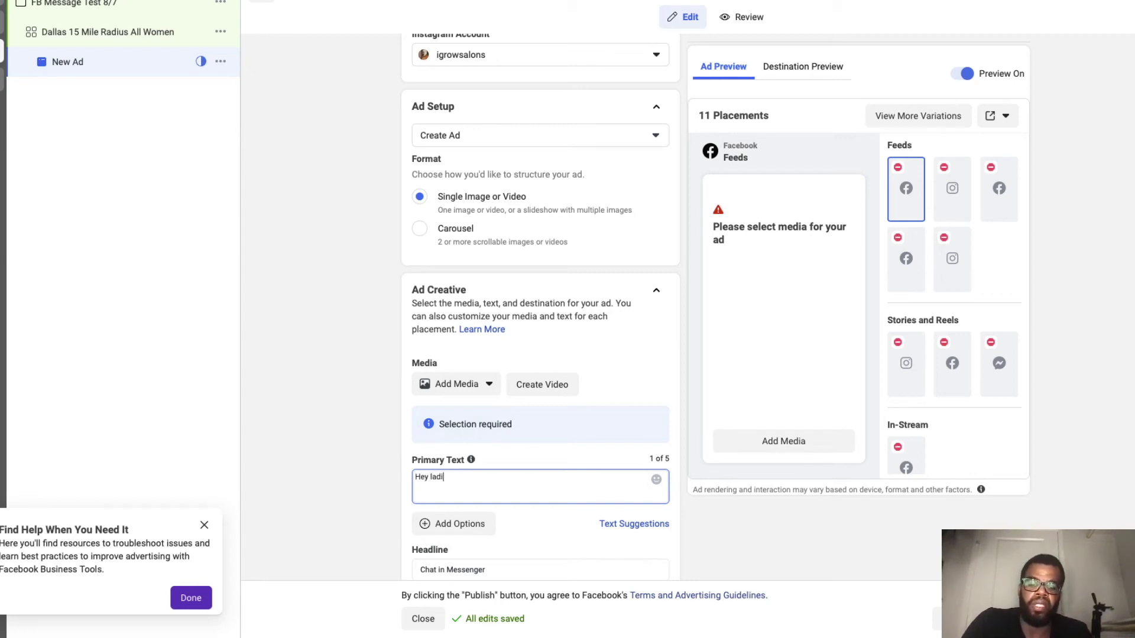
{"action": "type", "text": "es fo DFW"}
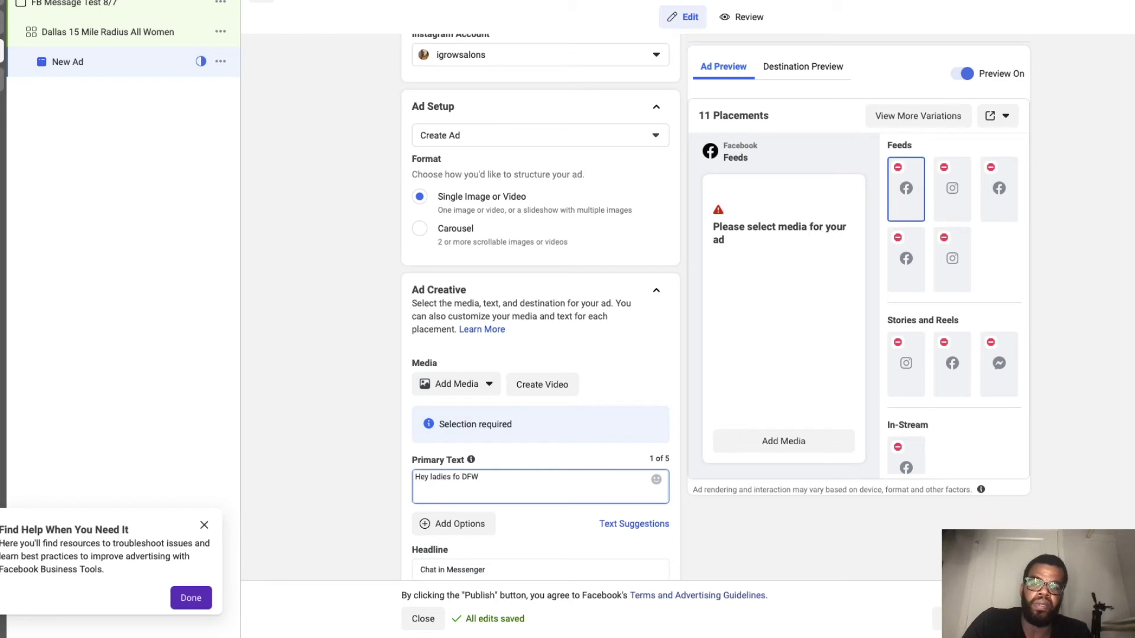
{"action": "type", "text": " are you loo"}
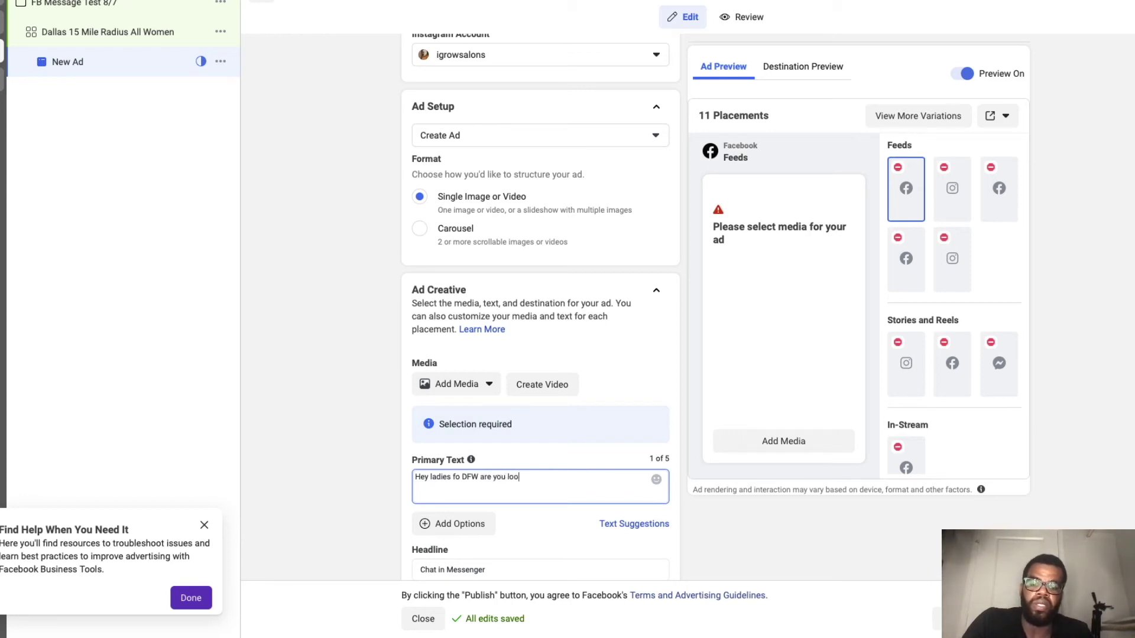
{"action": "type", "text": "king for "}
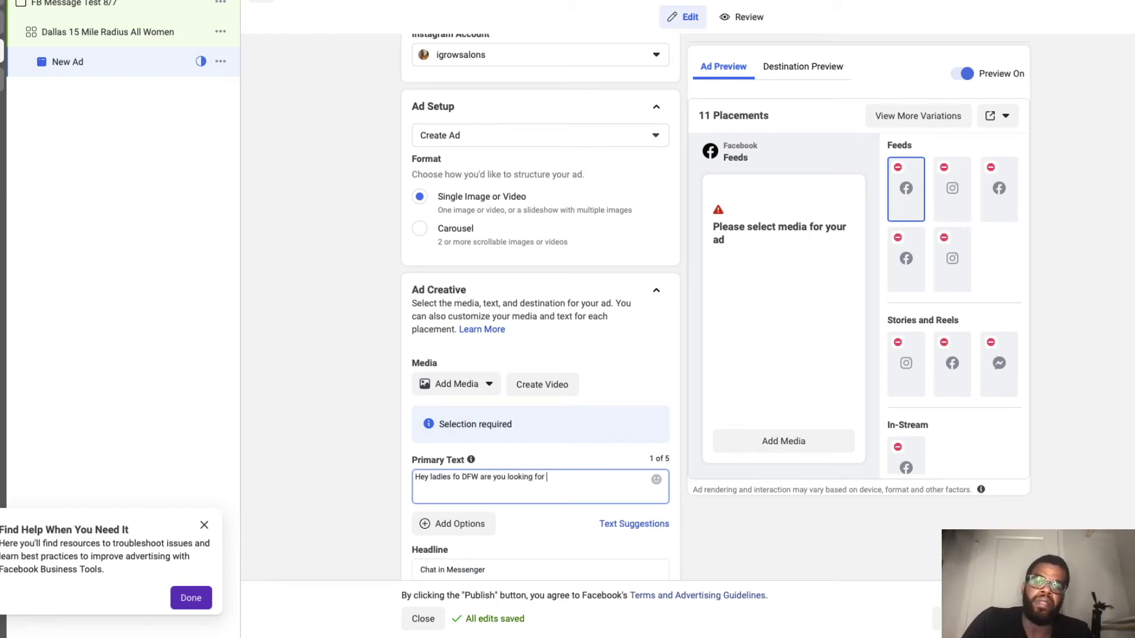
{"action": "type", "text": "a new "}
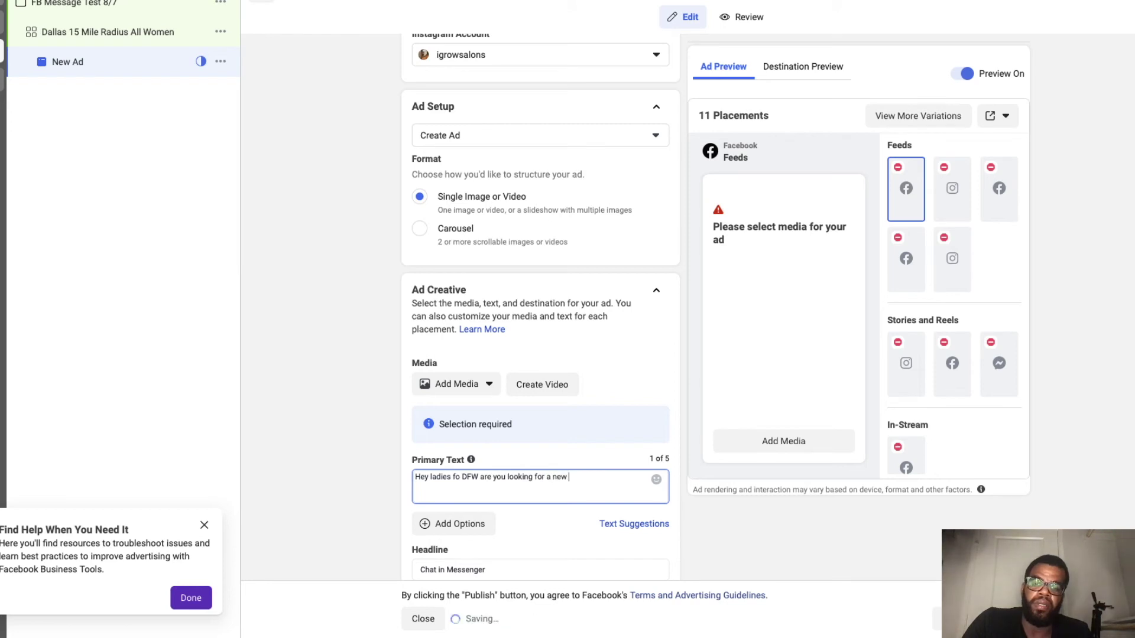
{"action": "type", "text": "hairstyle?"}
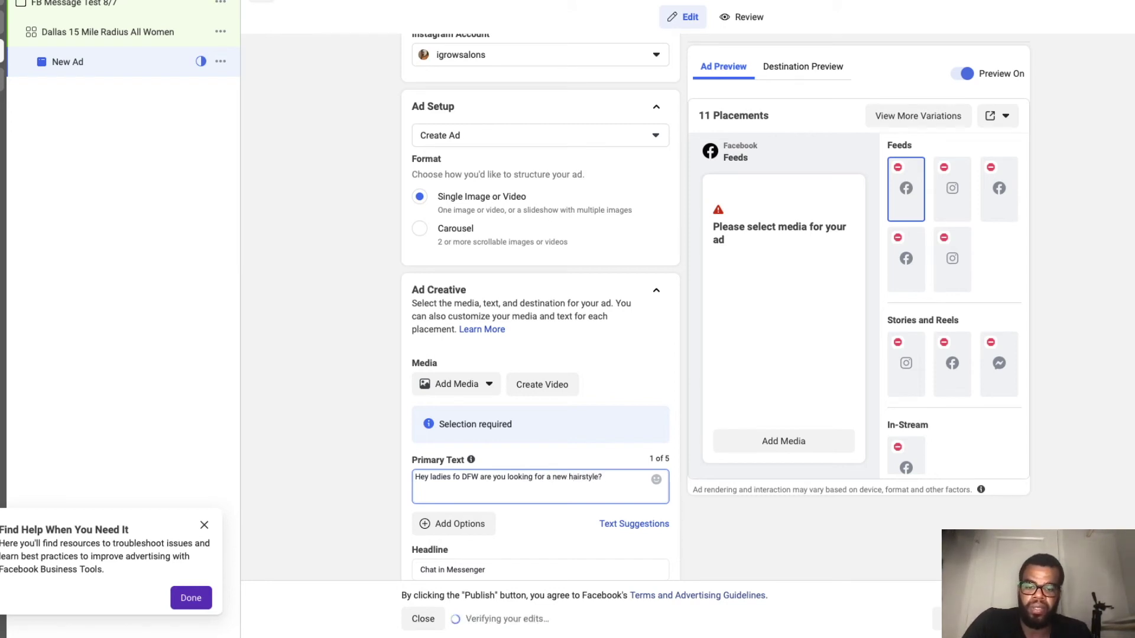
{"action": "type", "text": " If so,"}
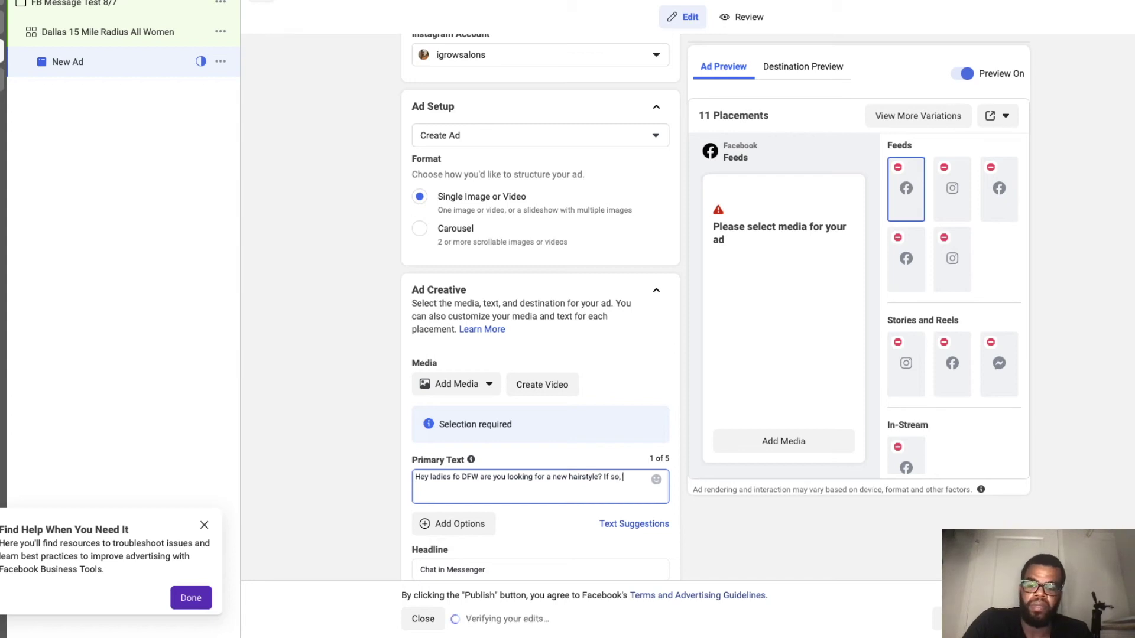
{"action": "type", "text": " we are of"}
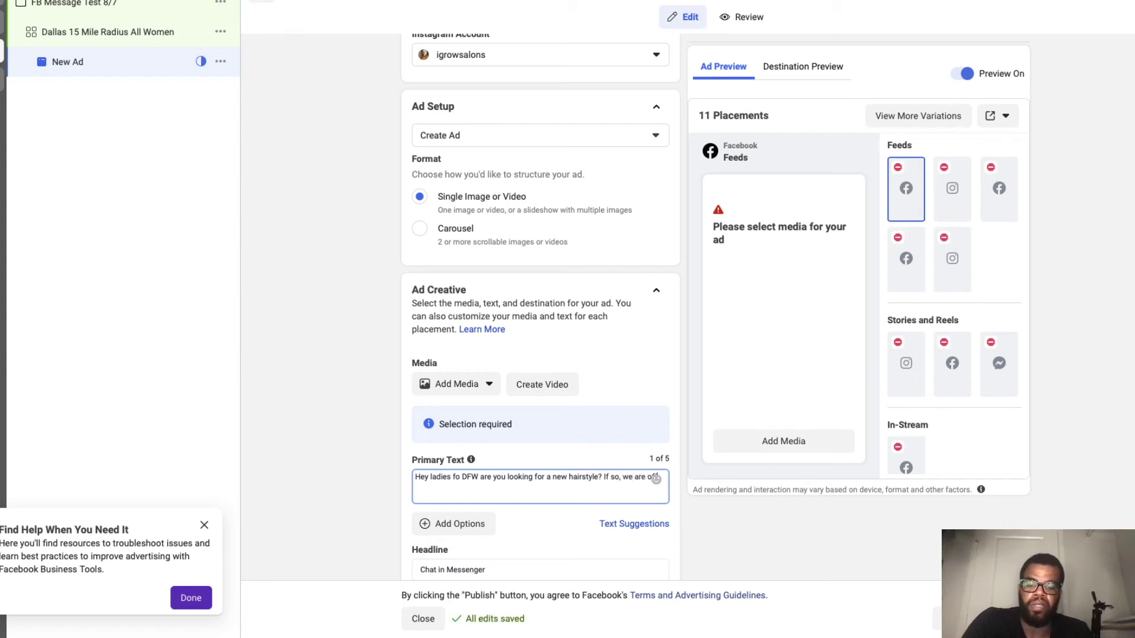
{"action": "type", "text": "fering $5"}
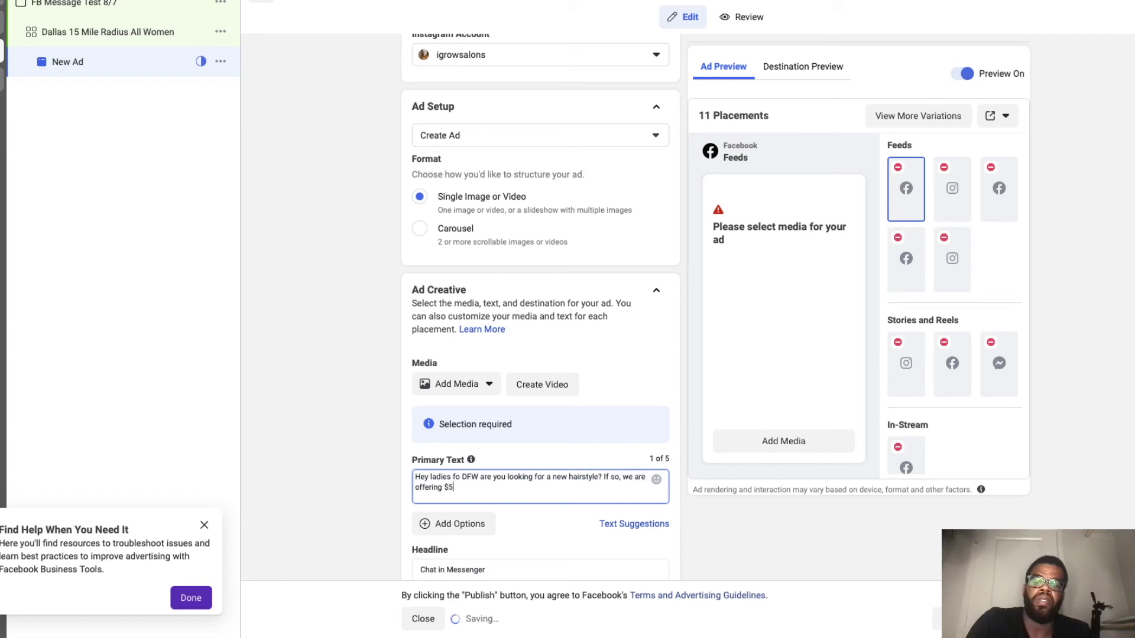
{"action": "type", "text": "0 o"}
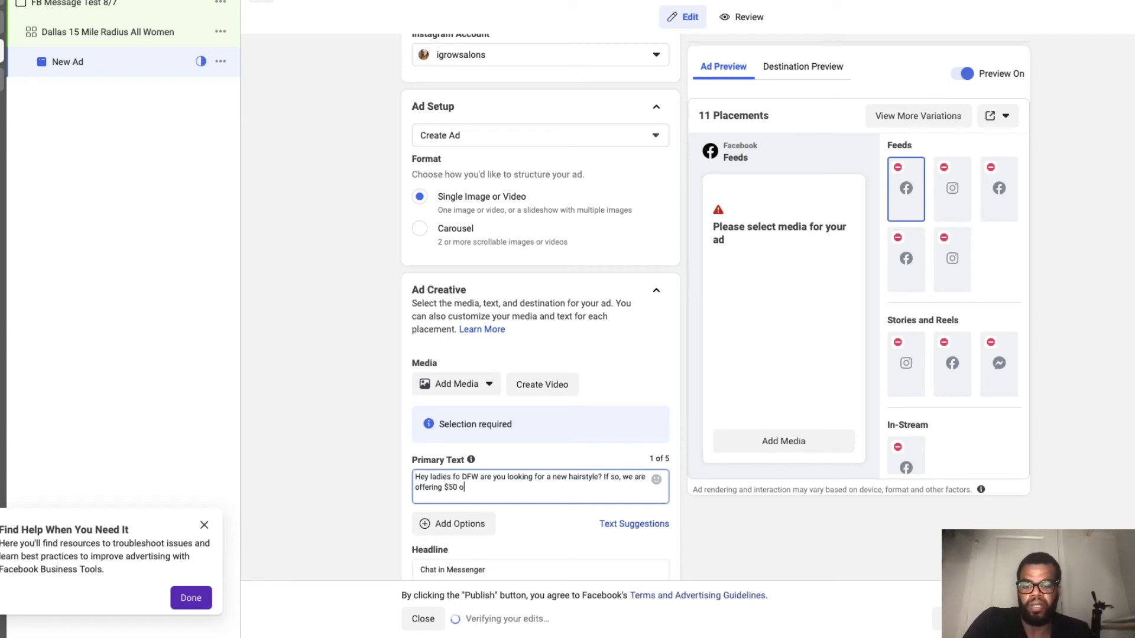
{"action": "type", "text": "ff all new "}
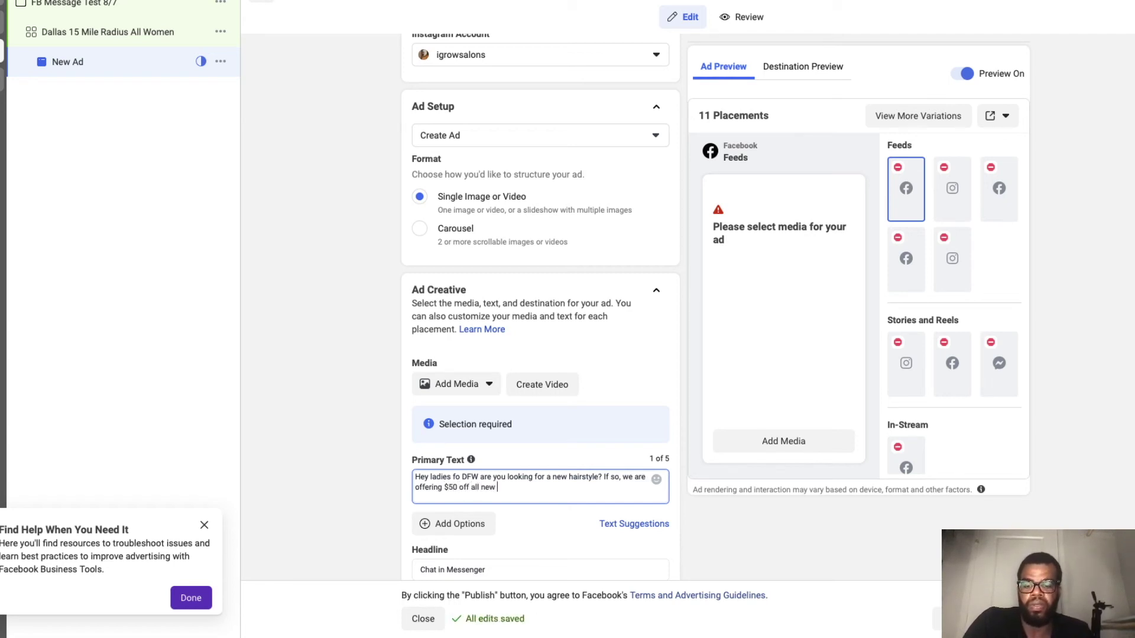
{"action": "type", "text": "clients this week "}
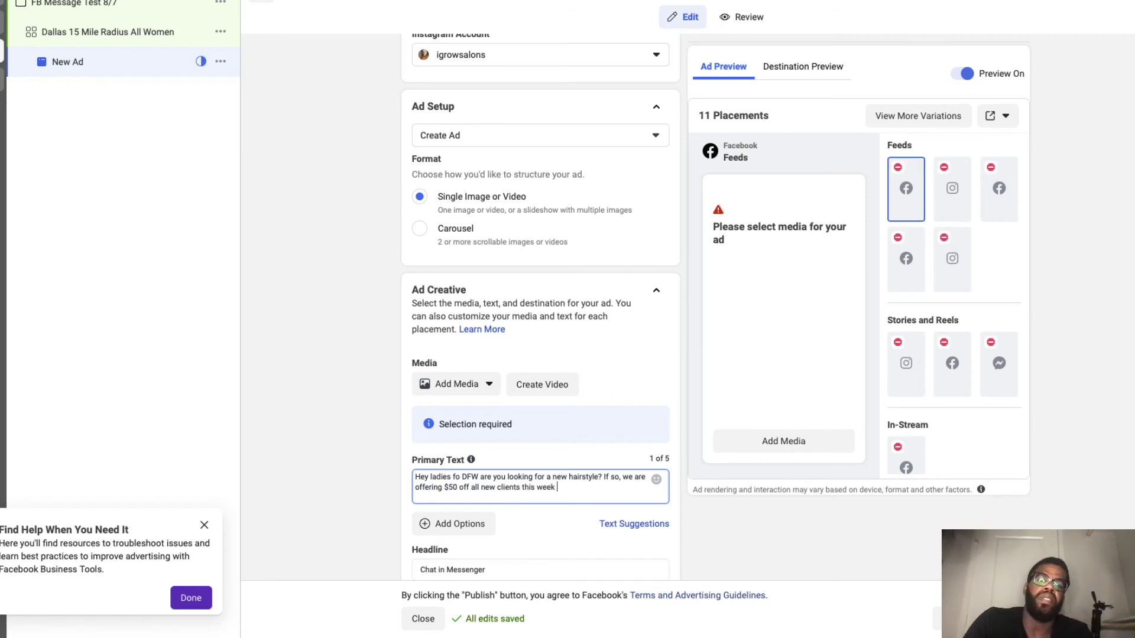
{"action": "type", "text": "only!"}
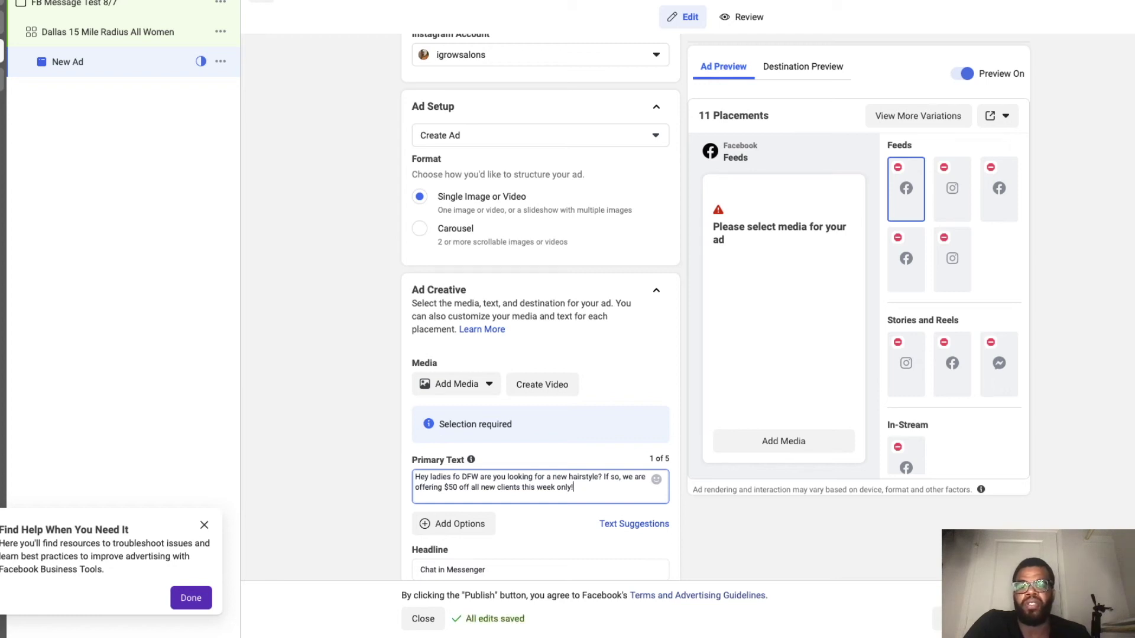
{"action": "left_click", "coordinate": [458, 477]}
Correct the typo 'fo' to 'of' so the text opens 'Hey ladies of DFW'.
{"action": "key", "text": "BackSpace"}
{"action": "key", "text": "BackSpace"}
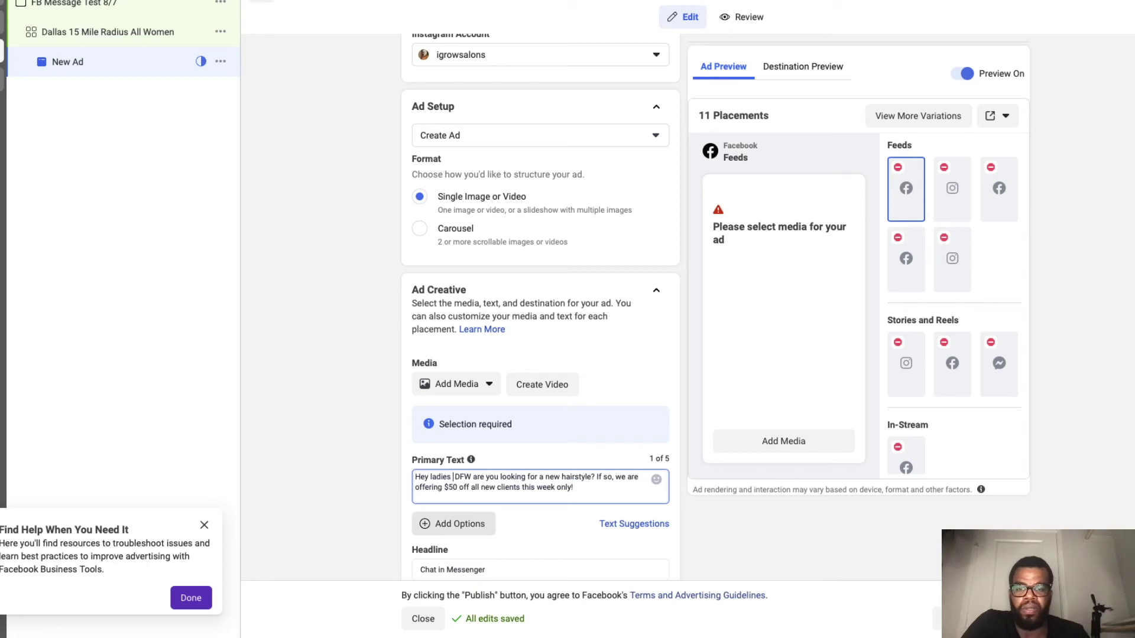
{"action": "type", "text": "of"}
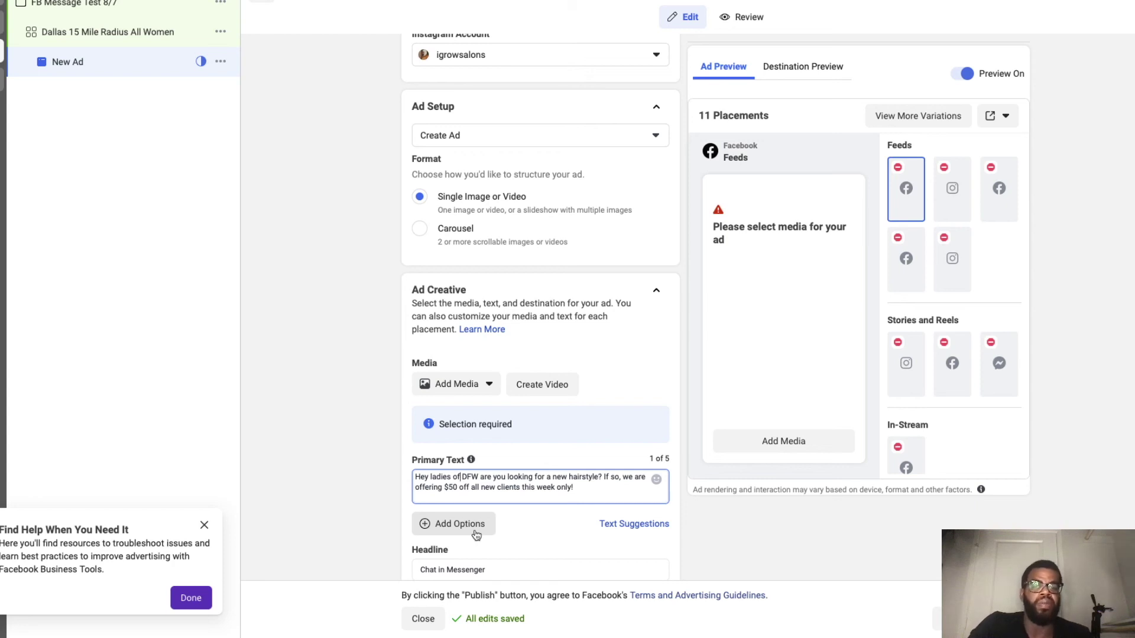
Replace the headline 'Chat in Messenger' with 'DFW Hair Salon'.
{"action": "scroll", "coordinate": [476, 535], "scroll_direction": "down", "scroll_amount": 1}
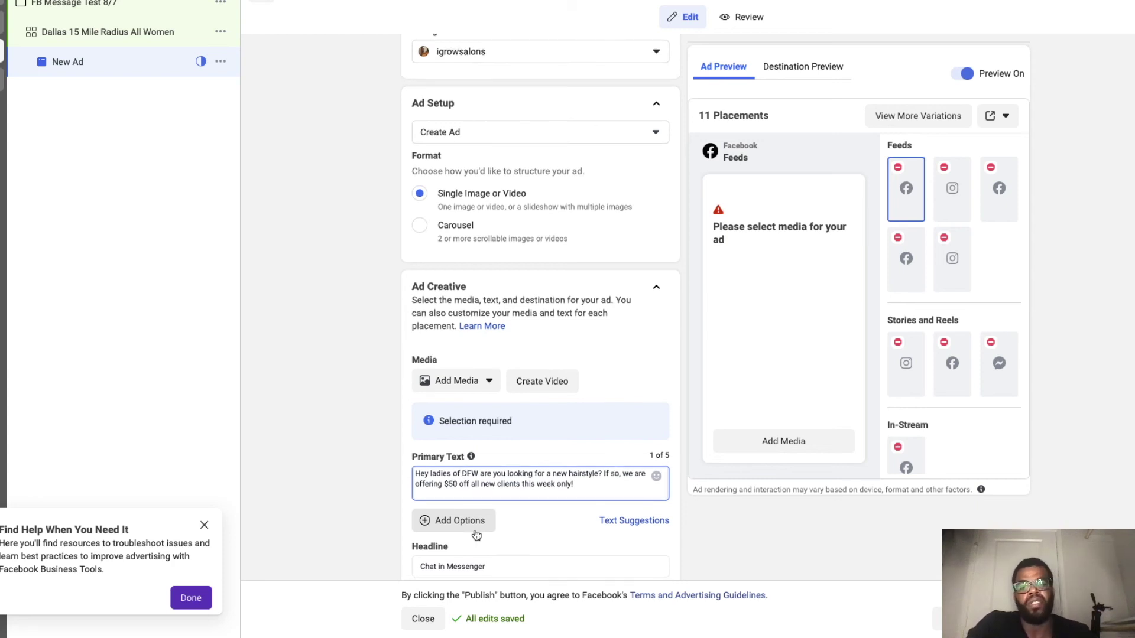
{"action": "scroll", "coordinate": [476, 535], "scroll_direction": "down", "scroll_amount": 3}
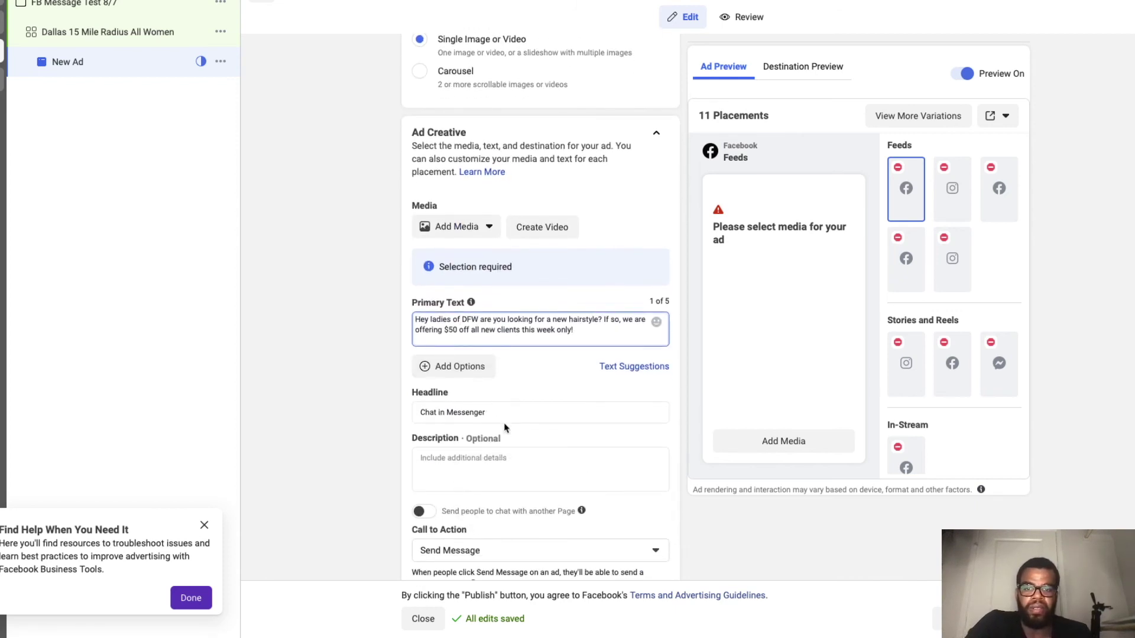
{"action": "triple_click", "coordinate": [500, 416]}
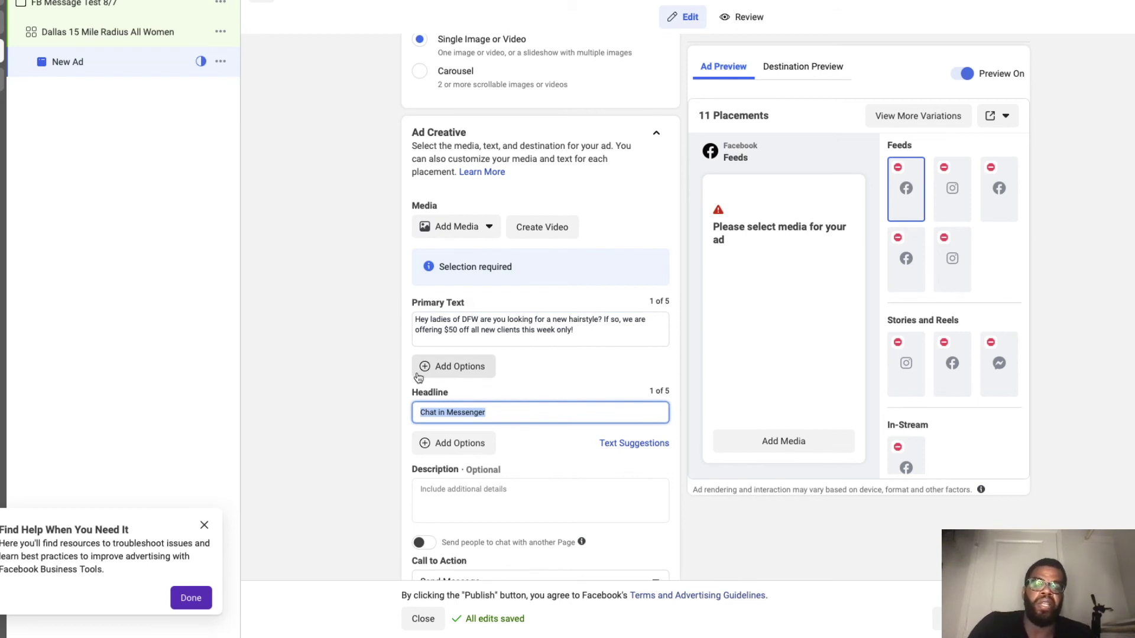
{"action": "type", "text": "DFW Hair"}
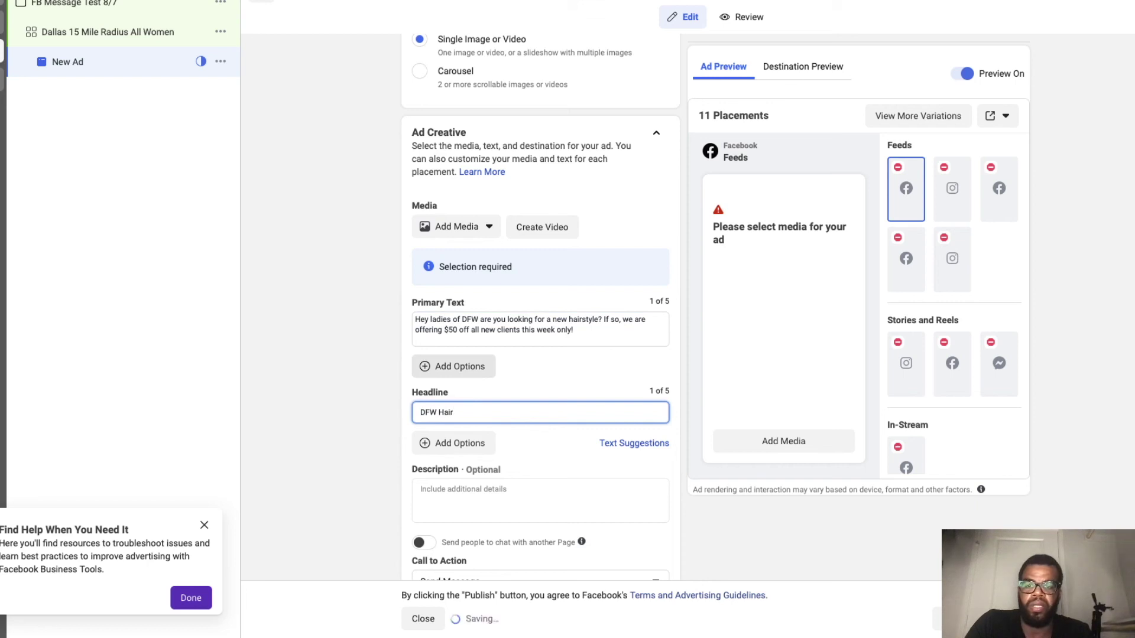
{"action": "type", "text": " Salon"}
Begin creating a new Messenger greeting template under Message Template.
{"action": "scroll", "coordinate": [399, 455], "scroll_direction": "down", "scroll_amount": 5}
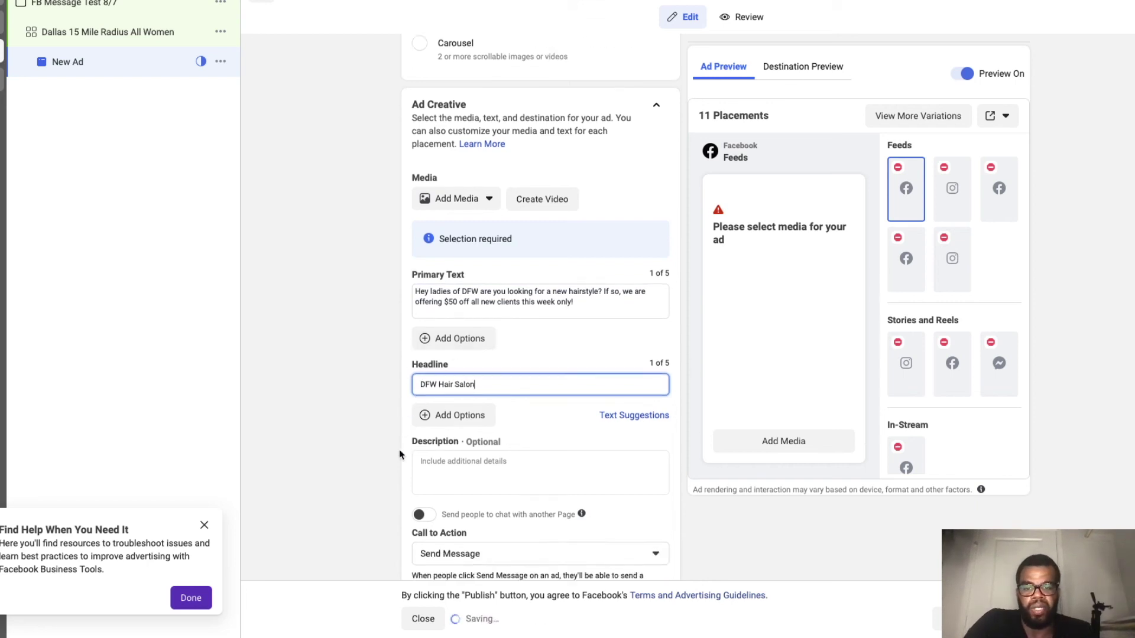
{"action": "scroll", "coordinate": [400, 456], "scroll_direction": "down", "scroll_amount": 1}
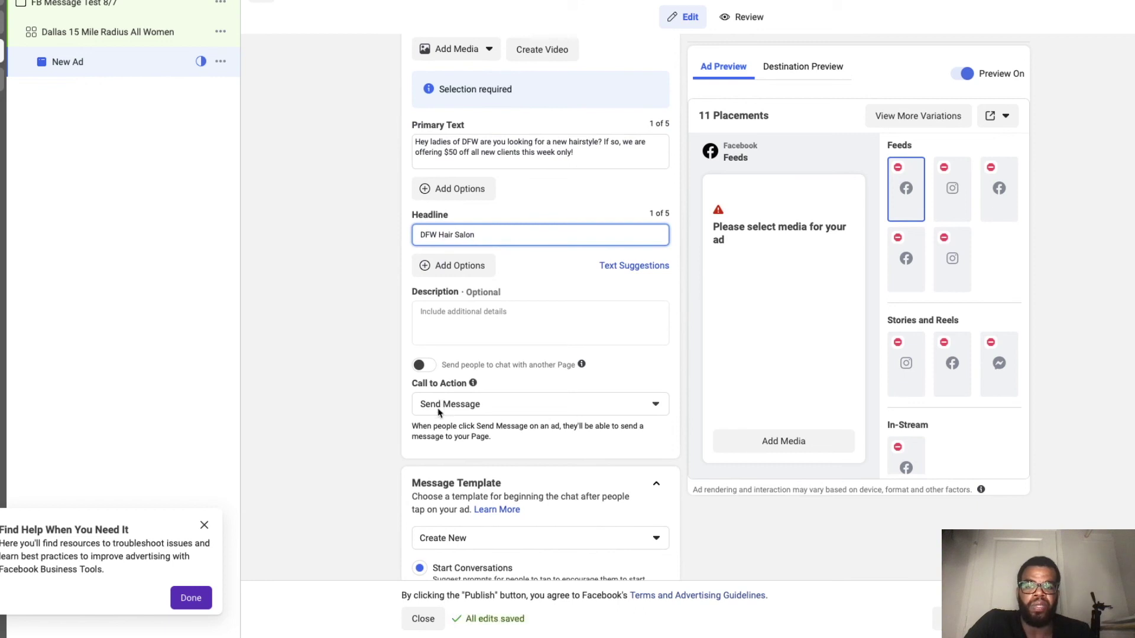
{"action": "scroll", "coordinate": [390, 413], "scroll_direction": "down", "scroll_amount": 3}
{"action": "scroll", "coordinate": [389, 417], "scroll_direction": "down", "scroll_amount": 3}
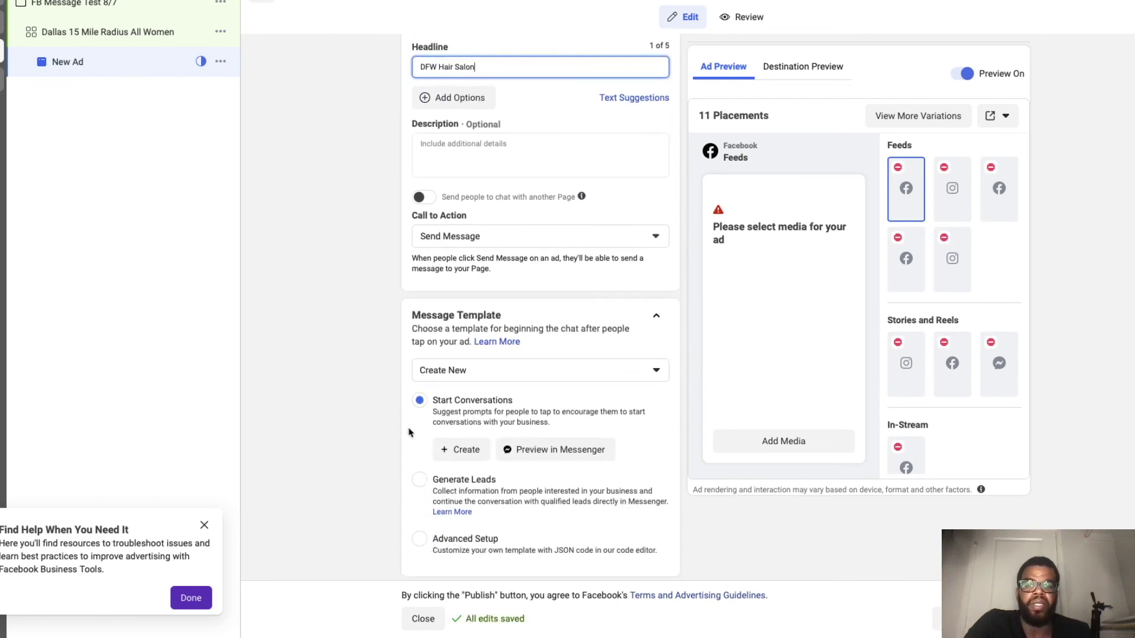
{"action": "left_click", "coordinate": [454, 447]}
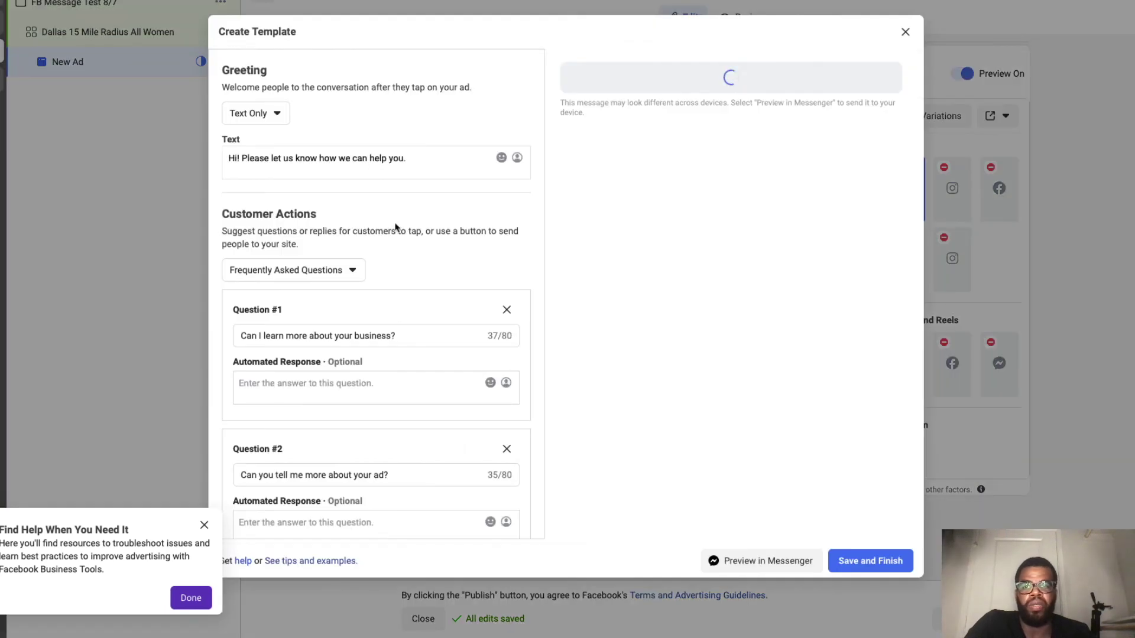
Save the Start Conversations template with default greeting and three FAQs as 'Welcome Message 08-07-21'.
{"action": "left_click", "coordinate": [422, 161]}
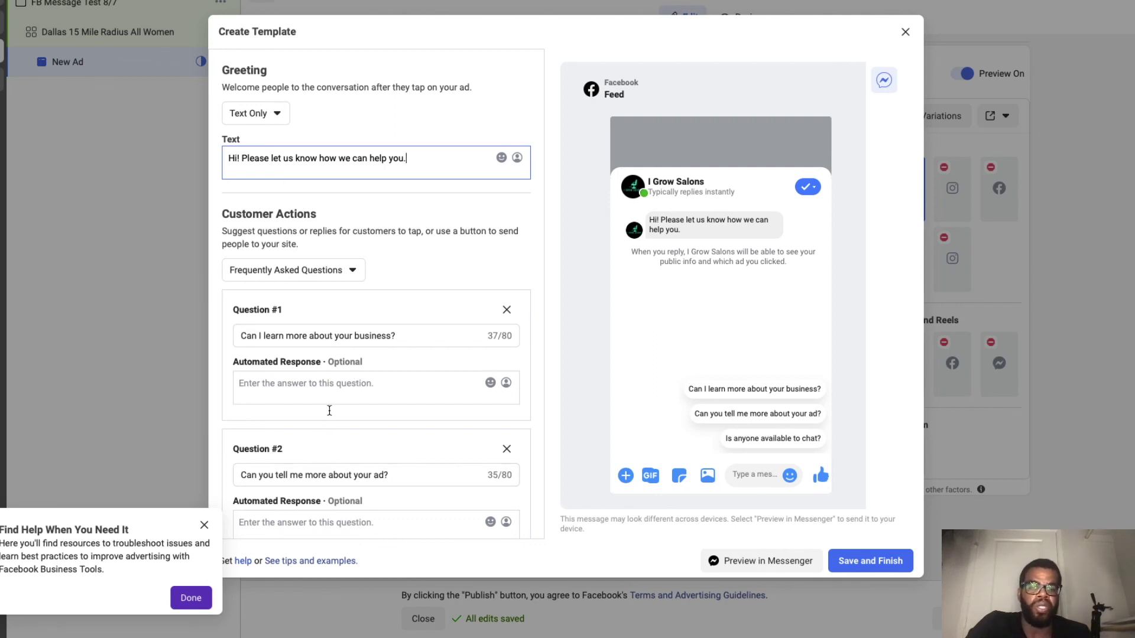
{"action": "scroll", "coordinate": [334, 430], "scroll_direction": "down", "scroll_amount": 3}
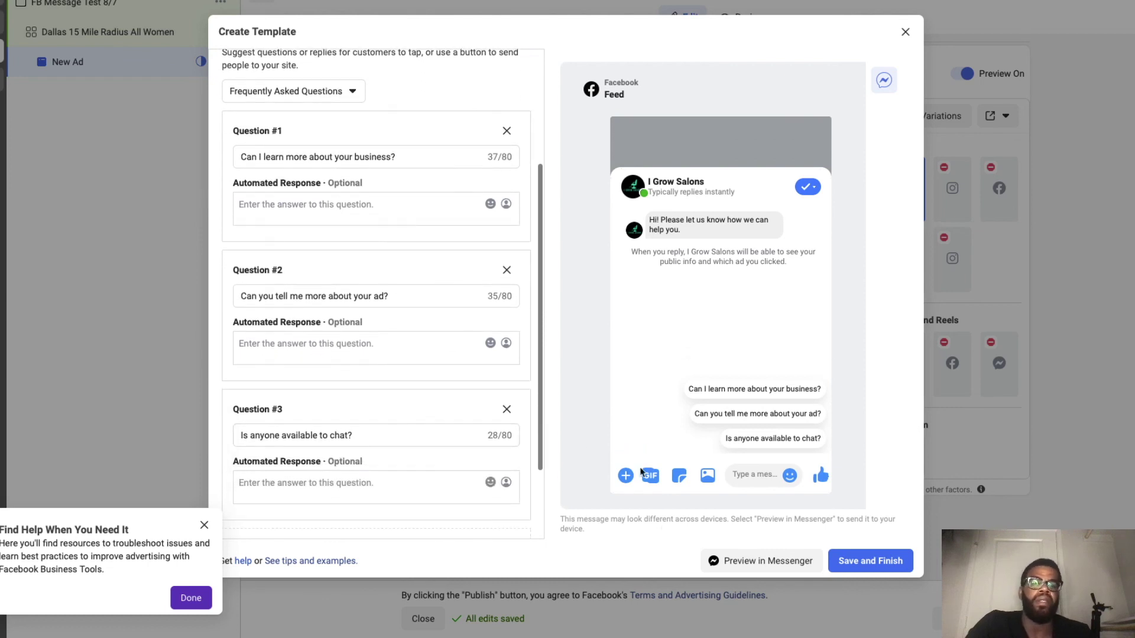
{"action": "scroll", "coordinate": [396, 387], "scroll_direction": "down", "scroll_amount": 2}
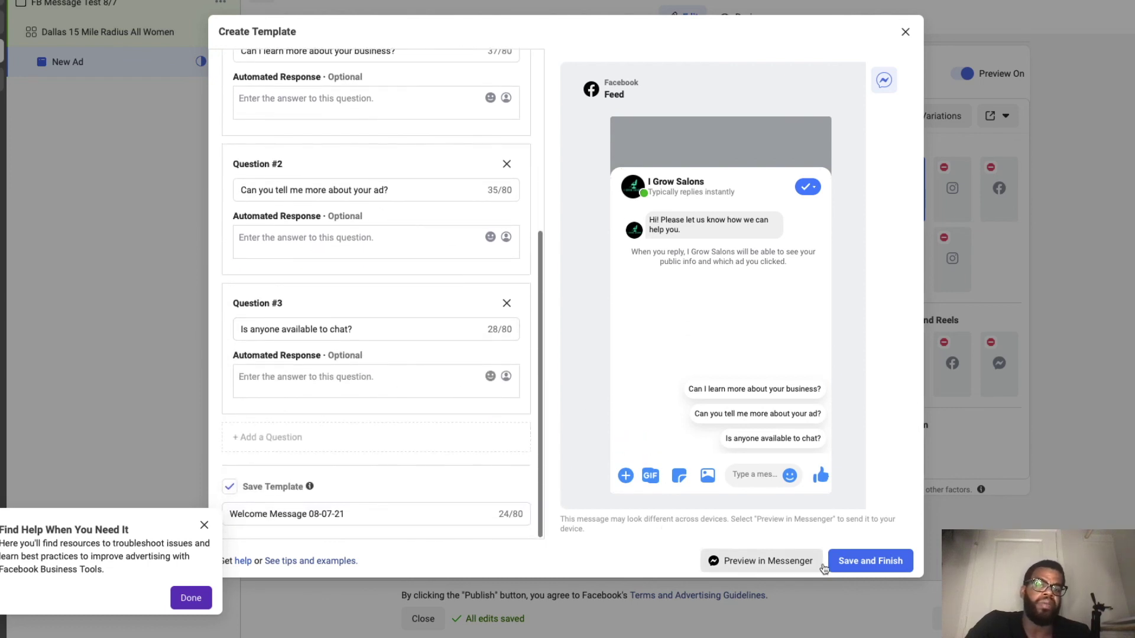
{"action": "left_click", "coordinate": [844, 567]}
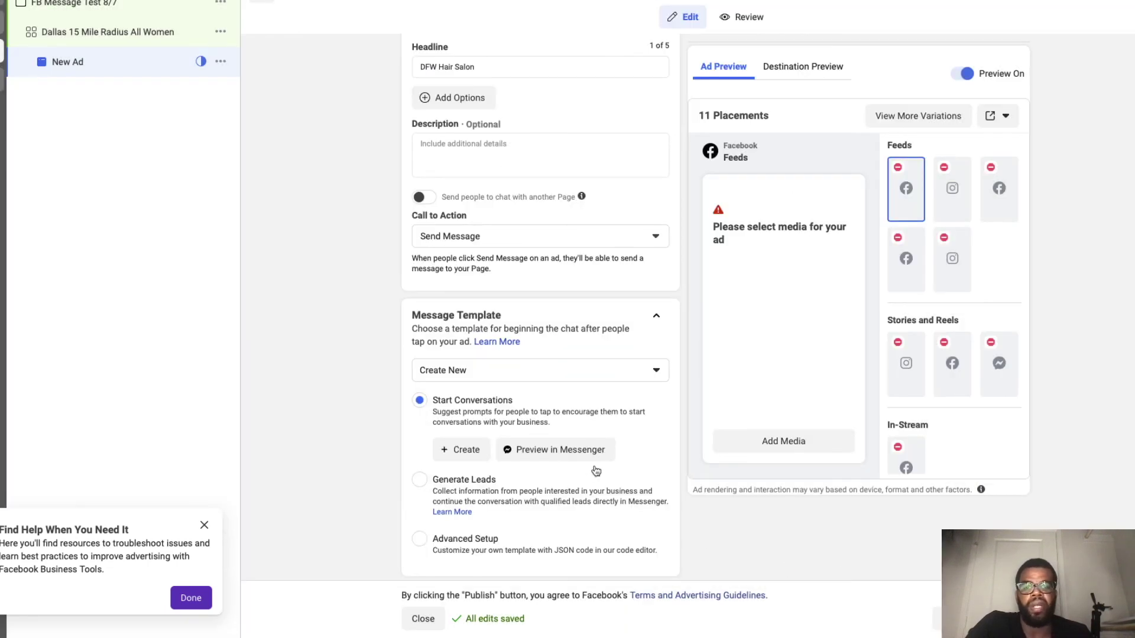
Scroll down past the Welcome Message 08-07-21 template to review the Tracking section.
{"action": "scroll", "coordinate": [595, 471], "scroll_direction": "down", "scroll_amount": 3}
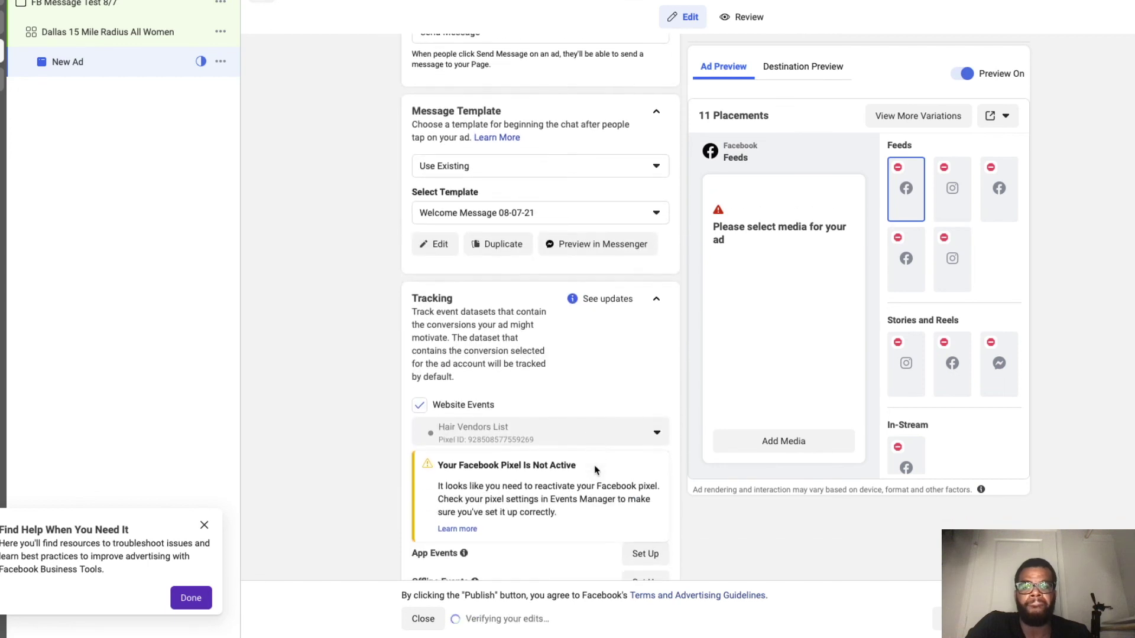
{"action": "scroll", "coordinate": [595, 469], "scroll_direction": "down", "scroll_amount": 2}
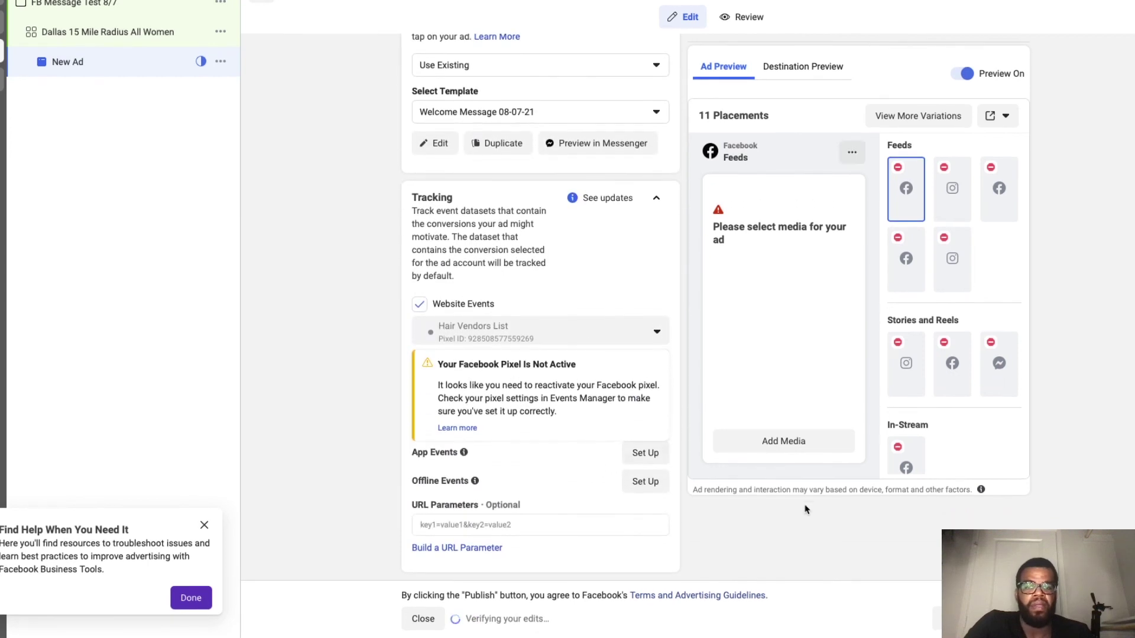